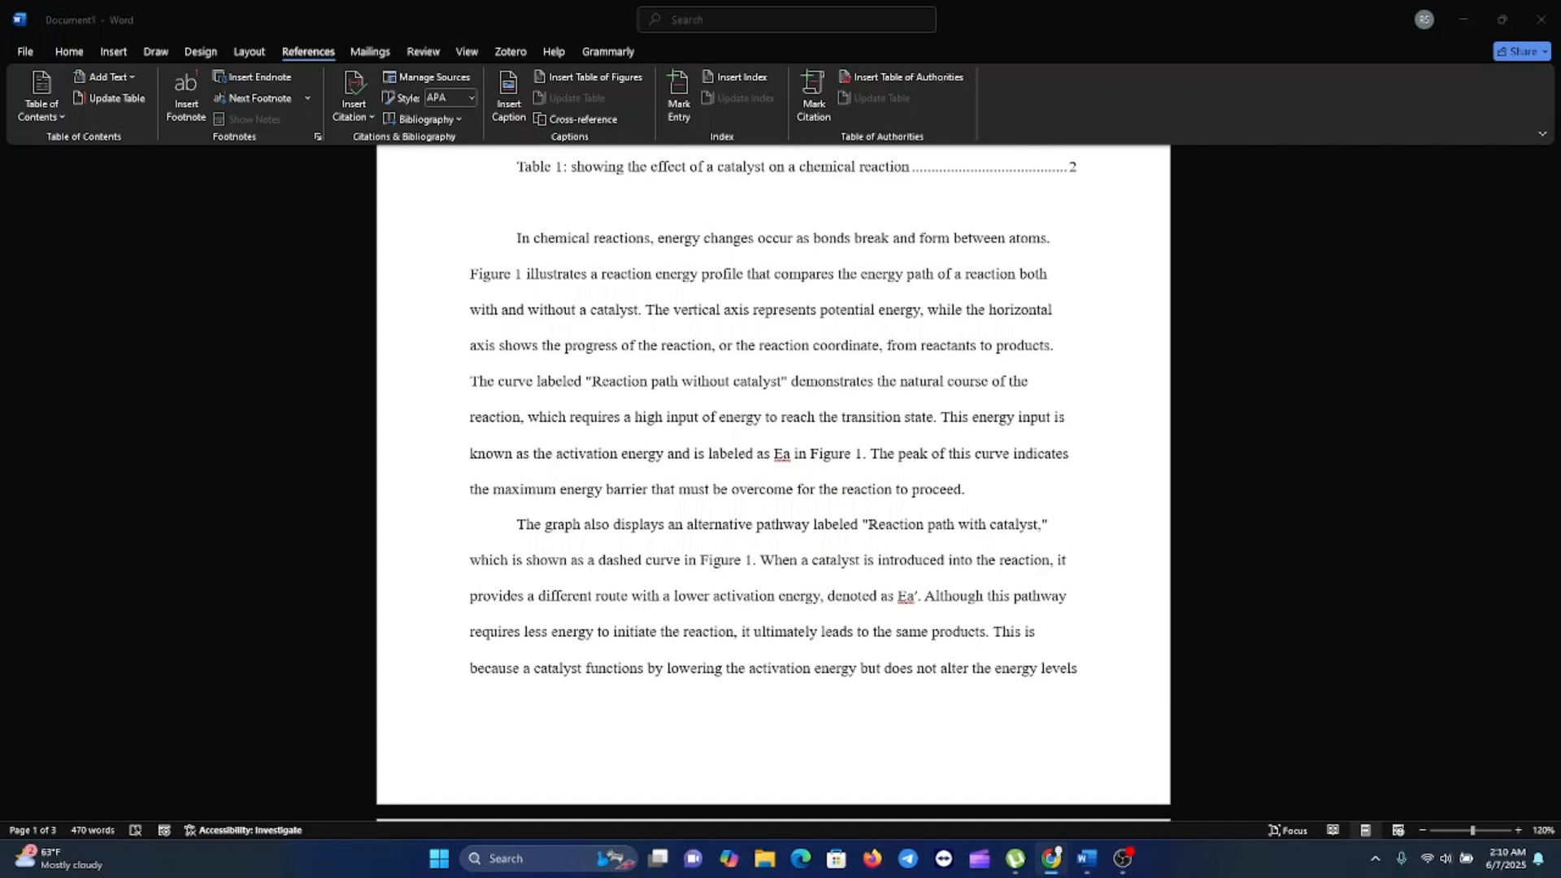
- Examine the in-text mentions of Figure 1 and the captioned reaction energy diagram they refer to
click(589, 500)
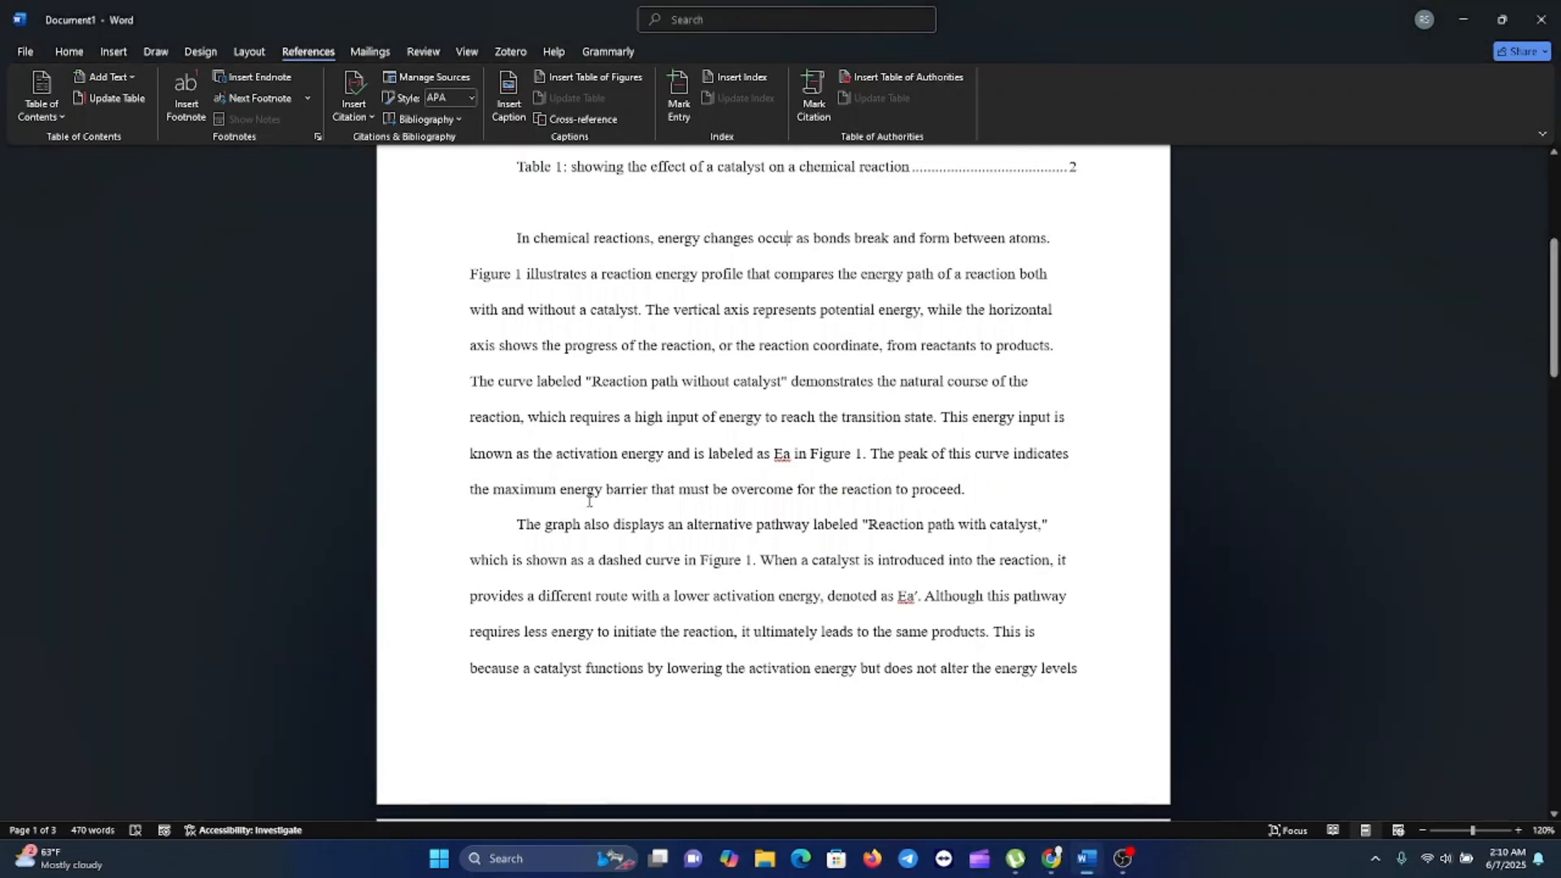
scroll(598, 498, down, 3)
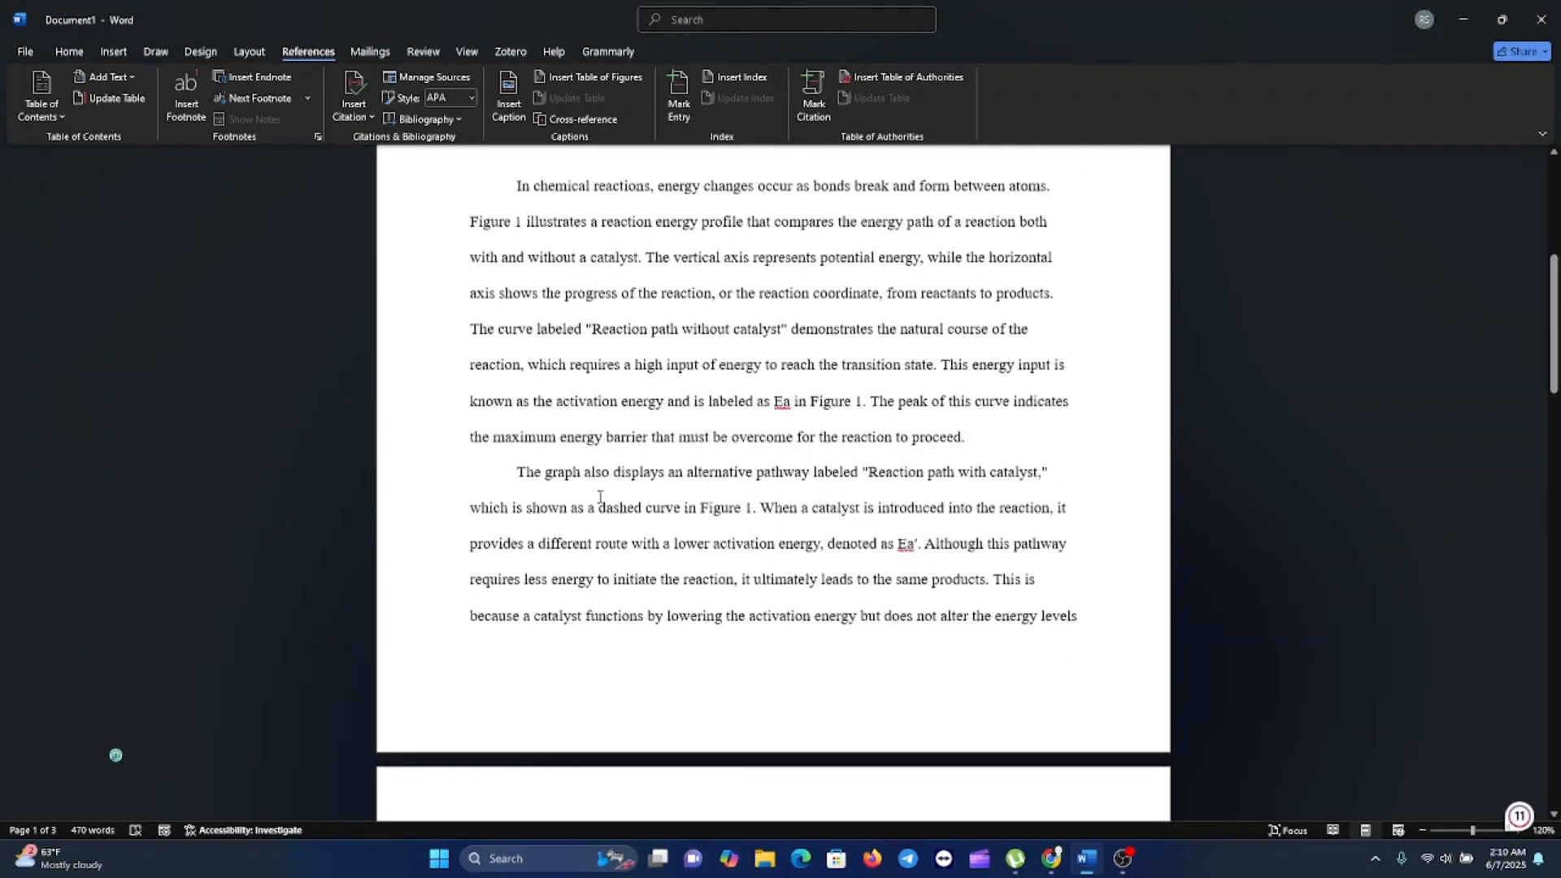
scroll(600, 496, down, 3)
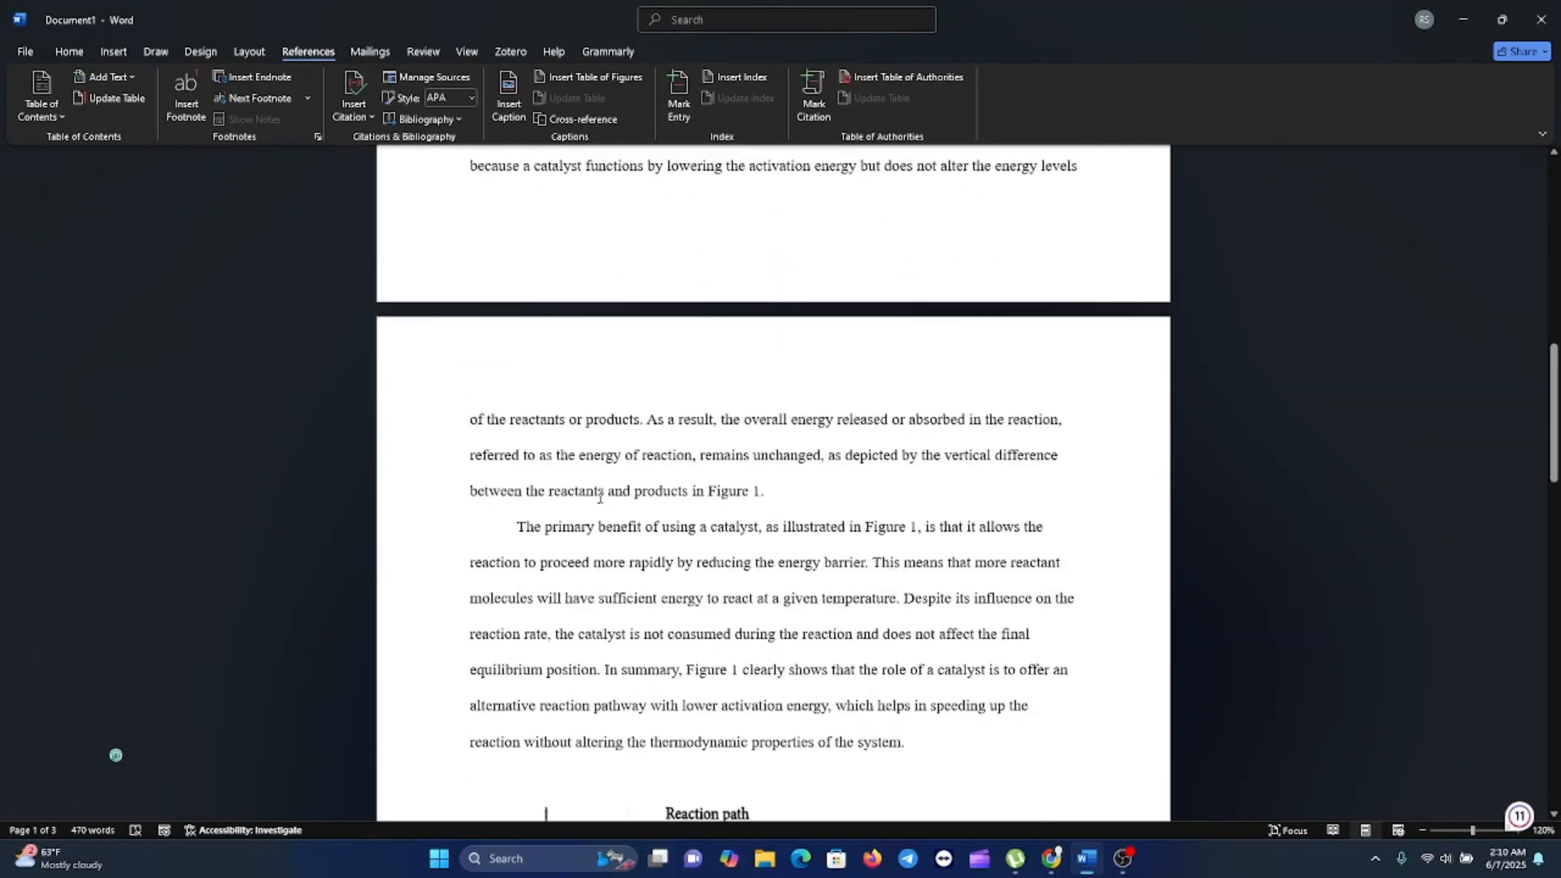
scroll(599, 497, down, 3)
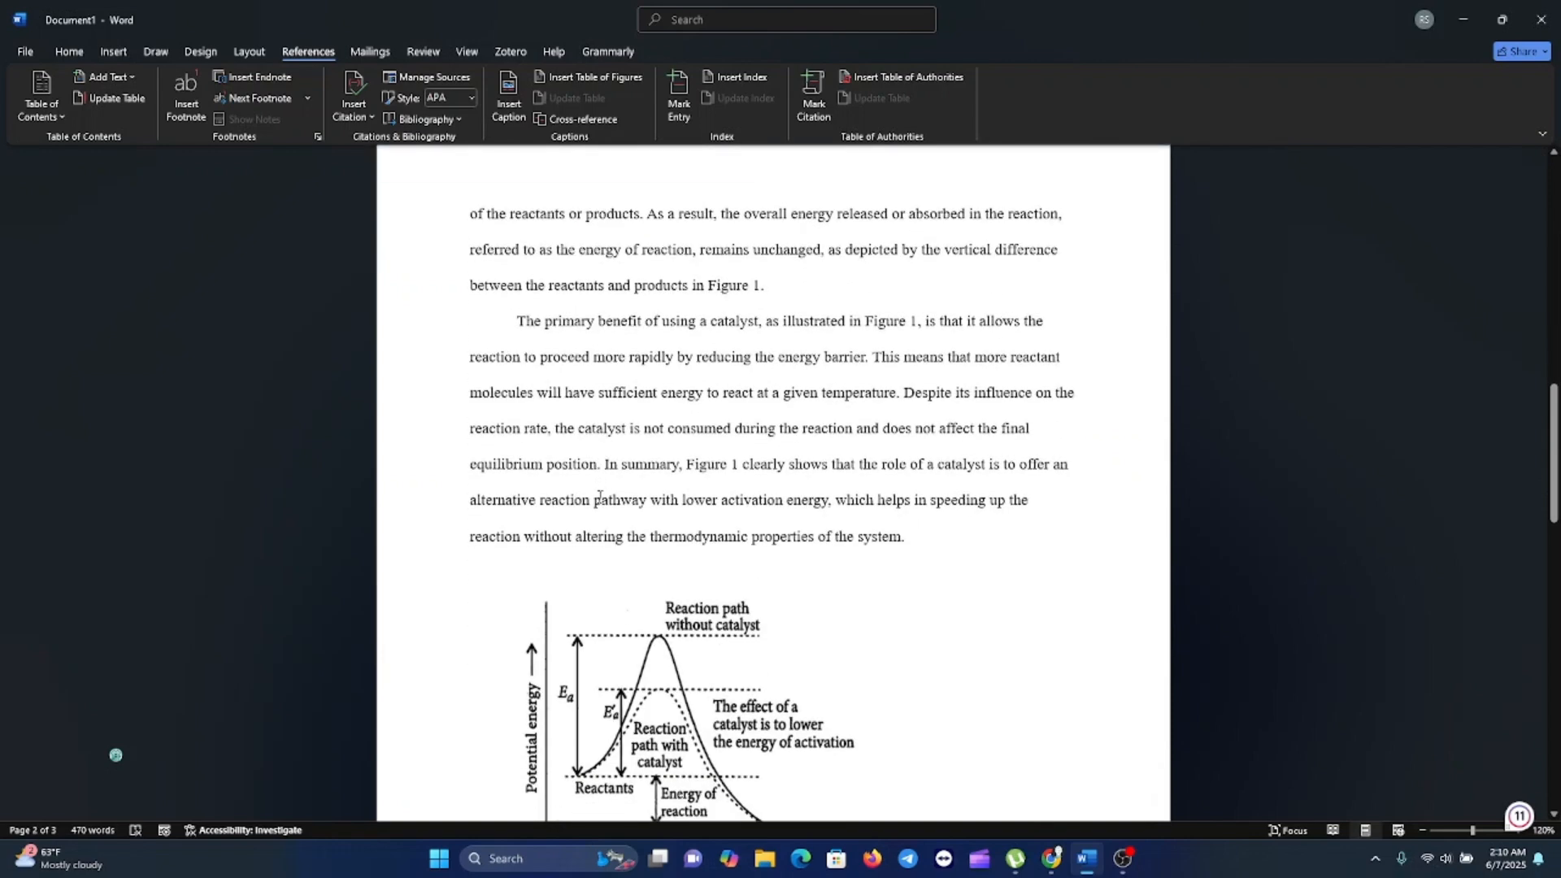
scroll(599, 497, down, 1)
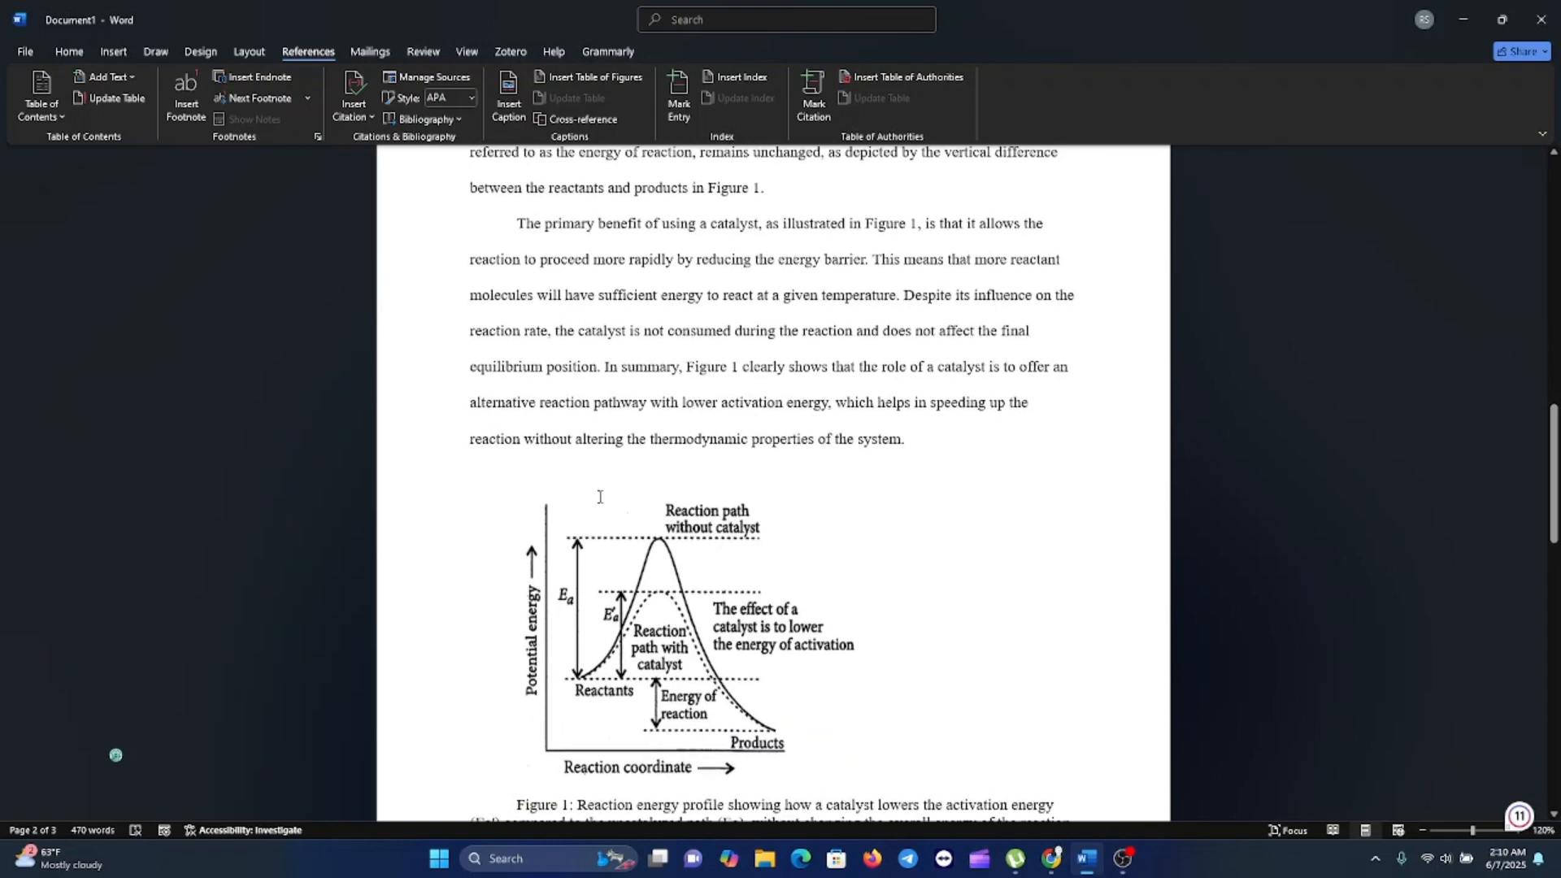
scroll(599, 496, up, 10)
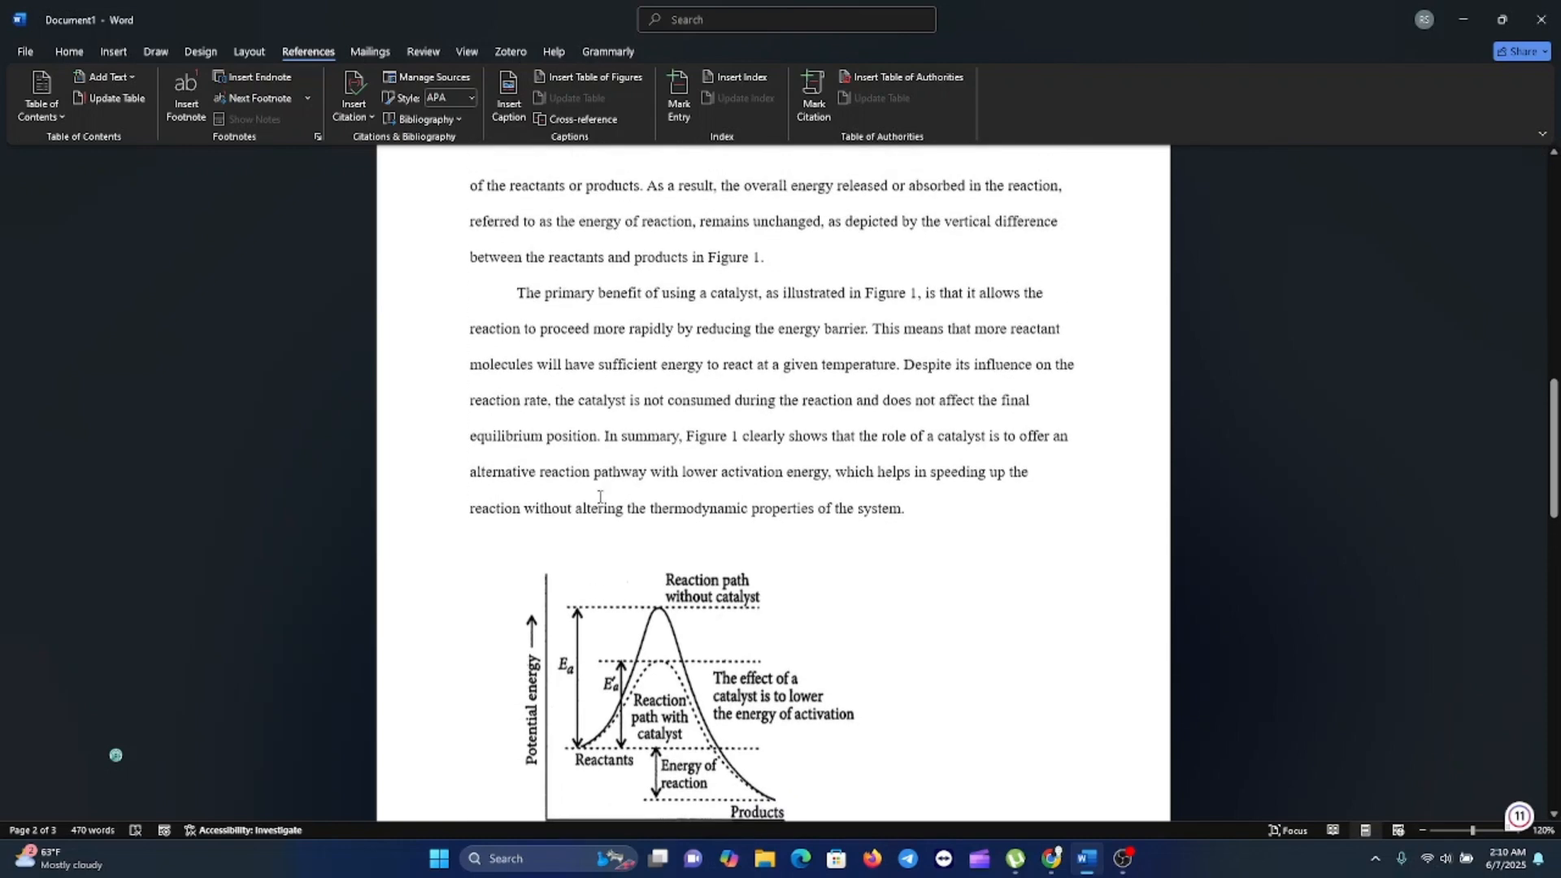
scroll(599, 497, up, 3)
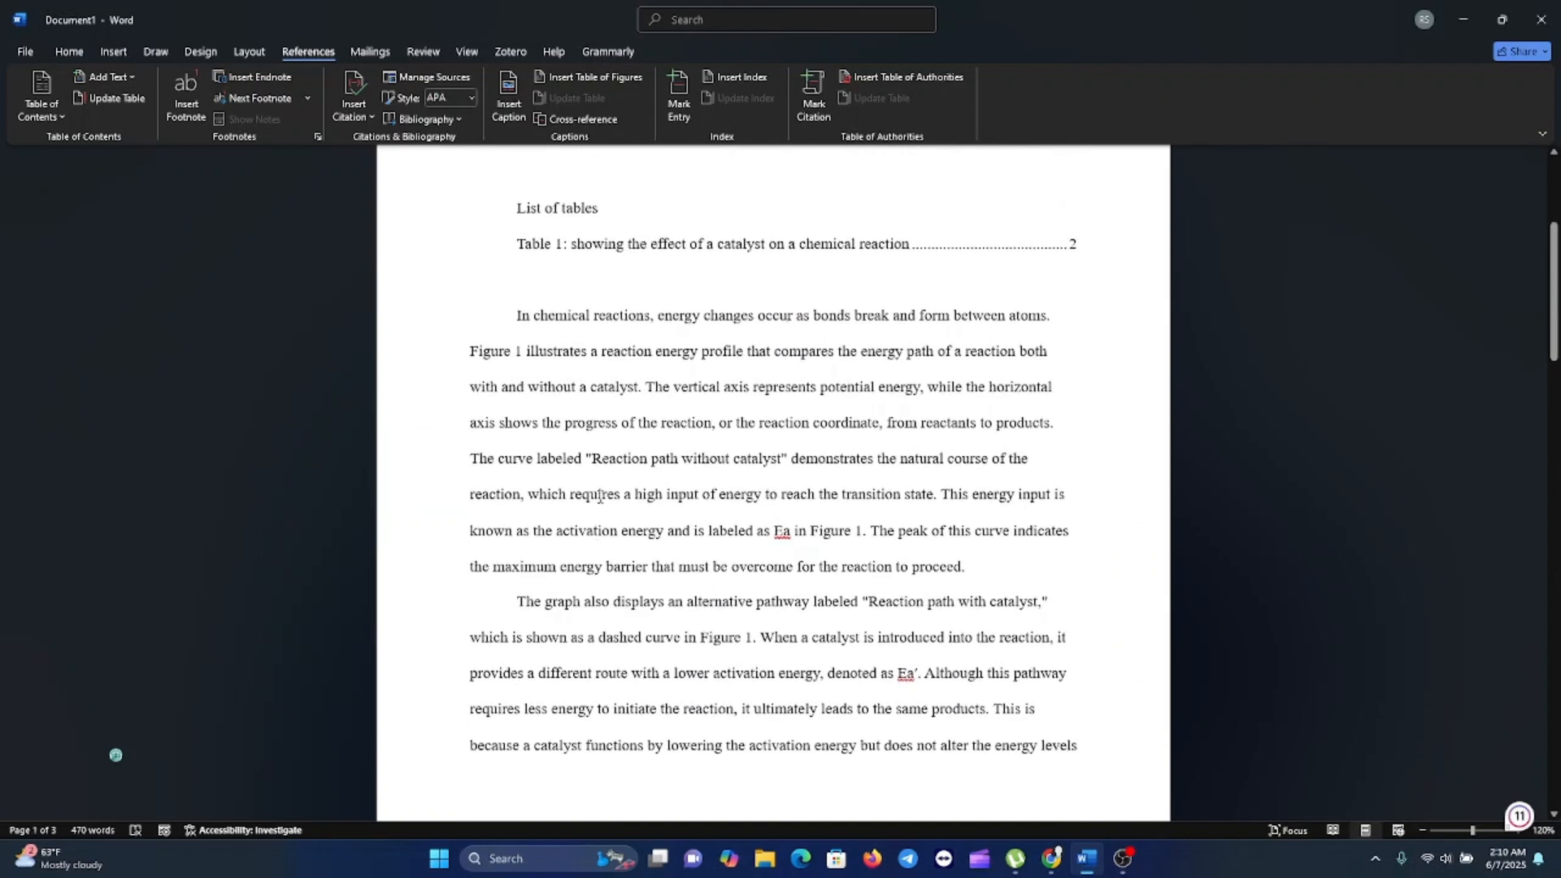
click(520, 352)
mouse_move(521, 352)
mouse_down()
mouse_move(471, 354)
mouse_move(522, 353)
mouse_up()
click(471, 354)
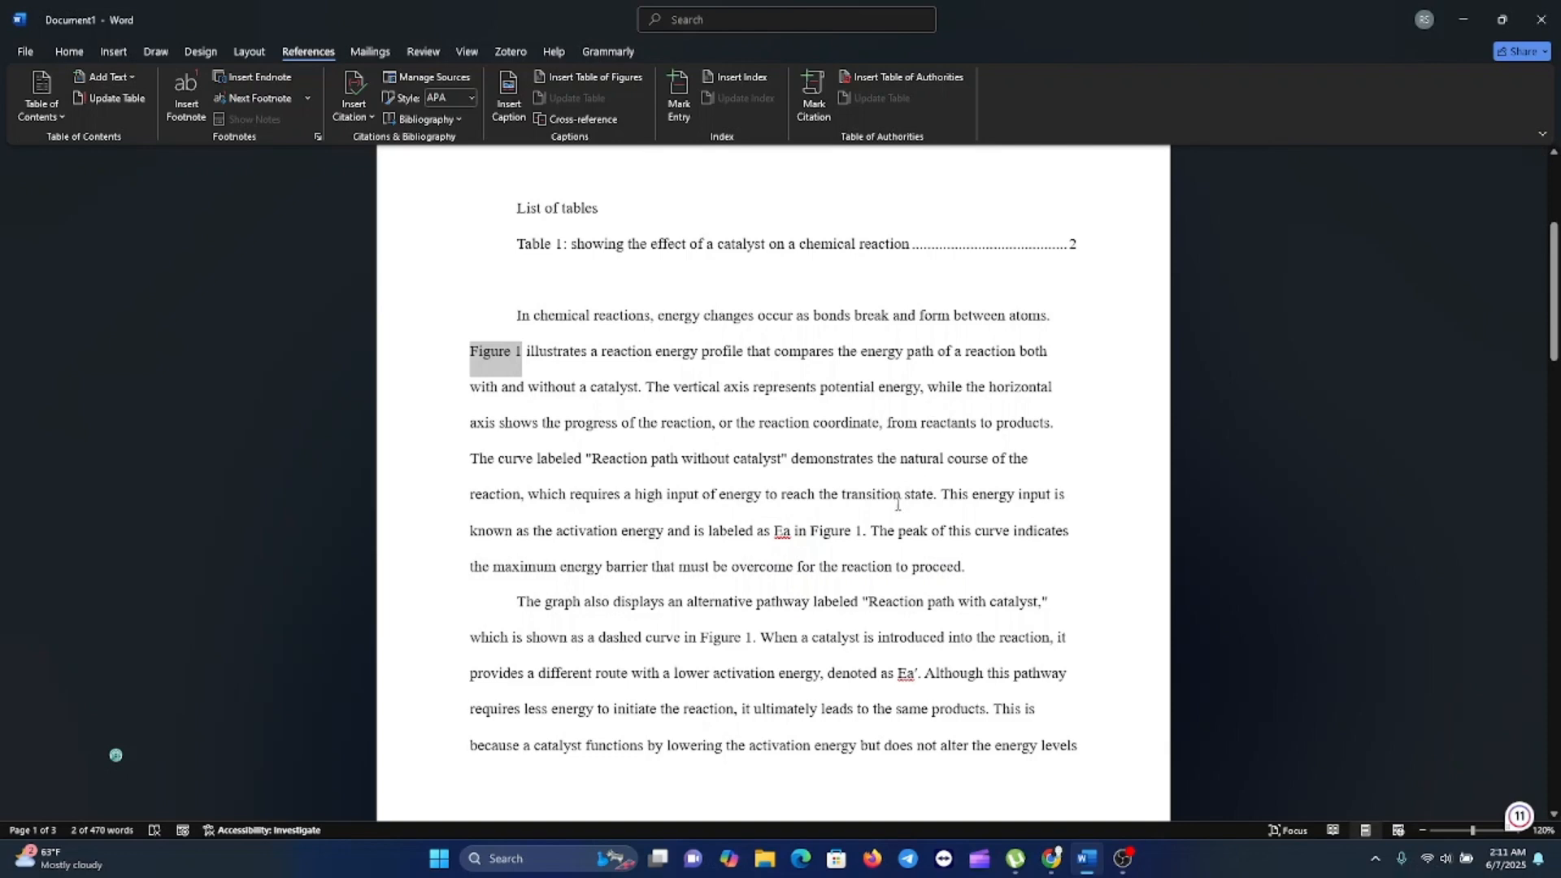
scroll(847, 545, down, 6)
scroll(829, 549, down, 1)
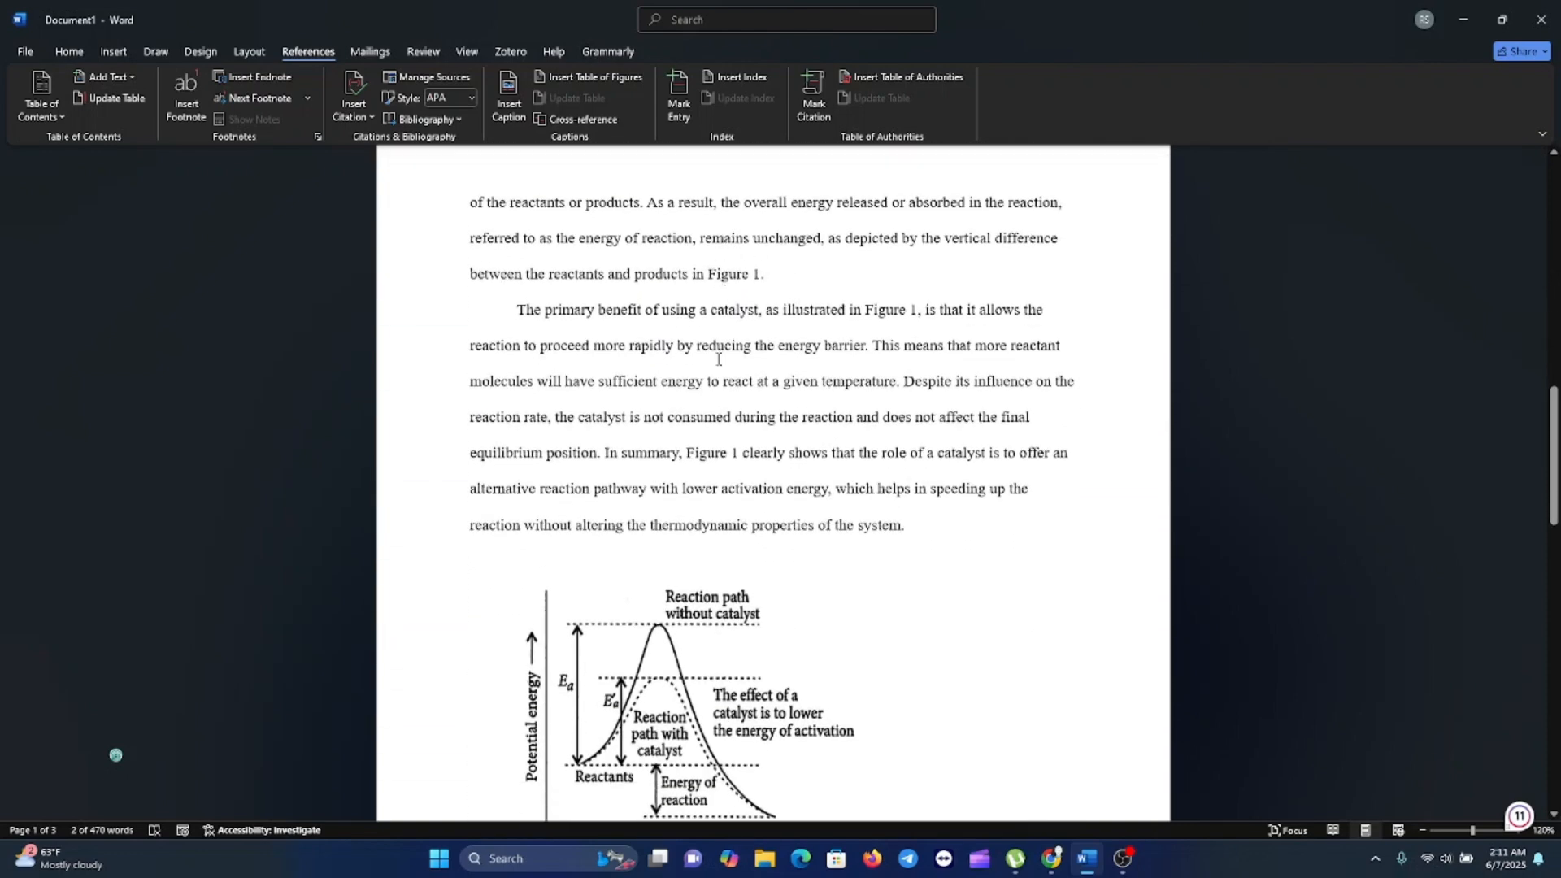
scroll(718, 363, down, 2)
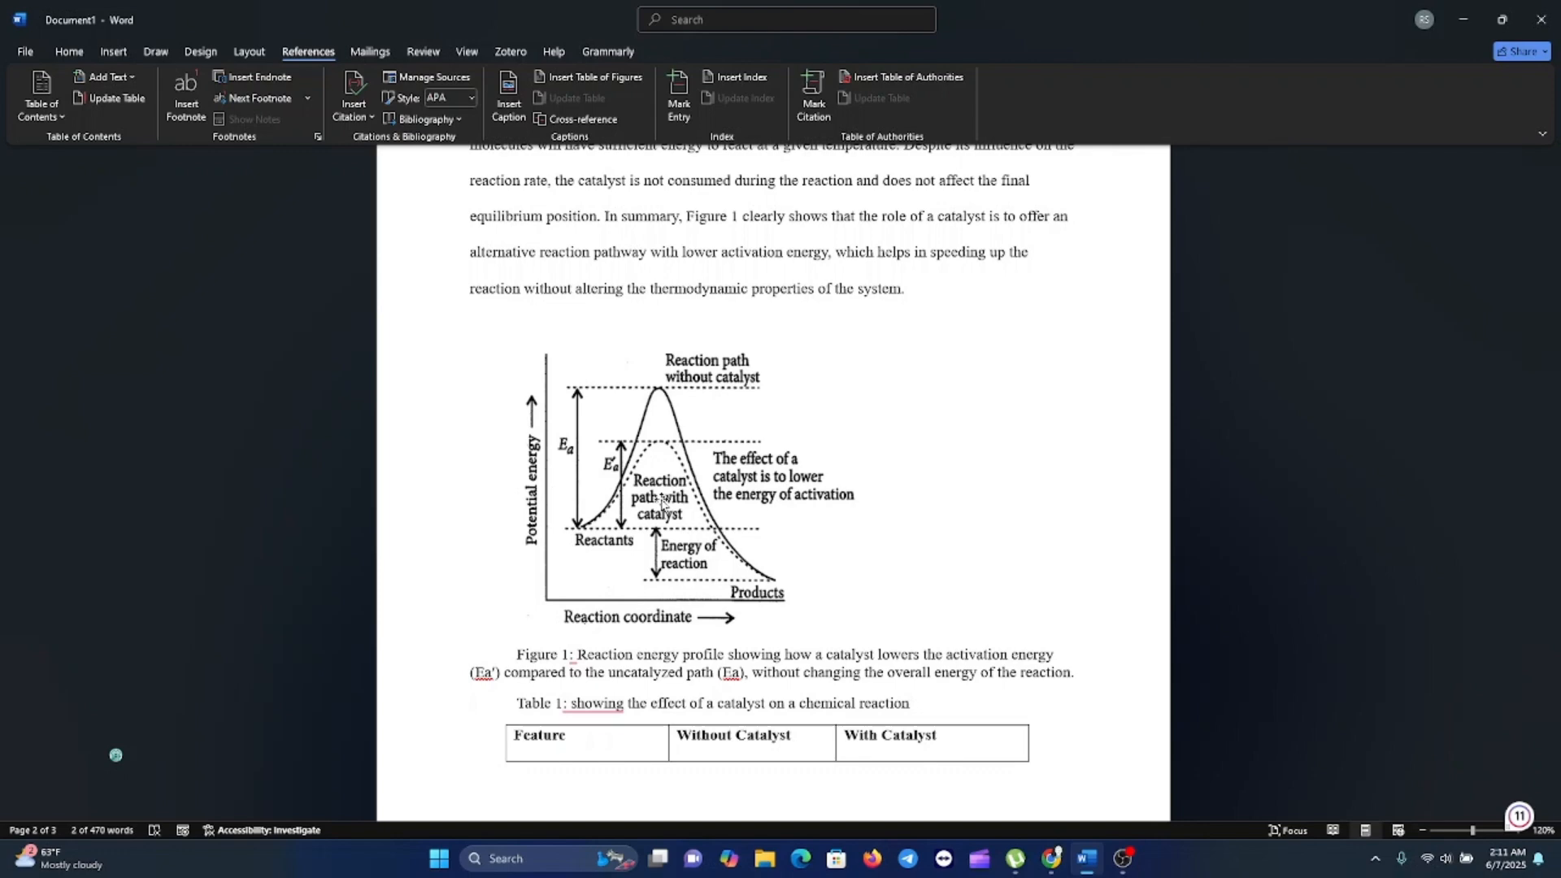
scroll(662, 500, up, 10)
scroll(662, 500, up, 3)
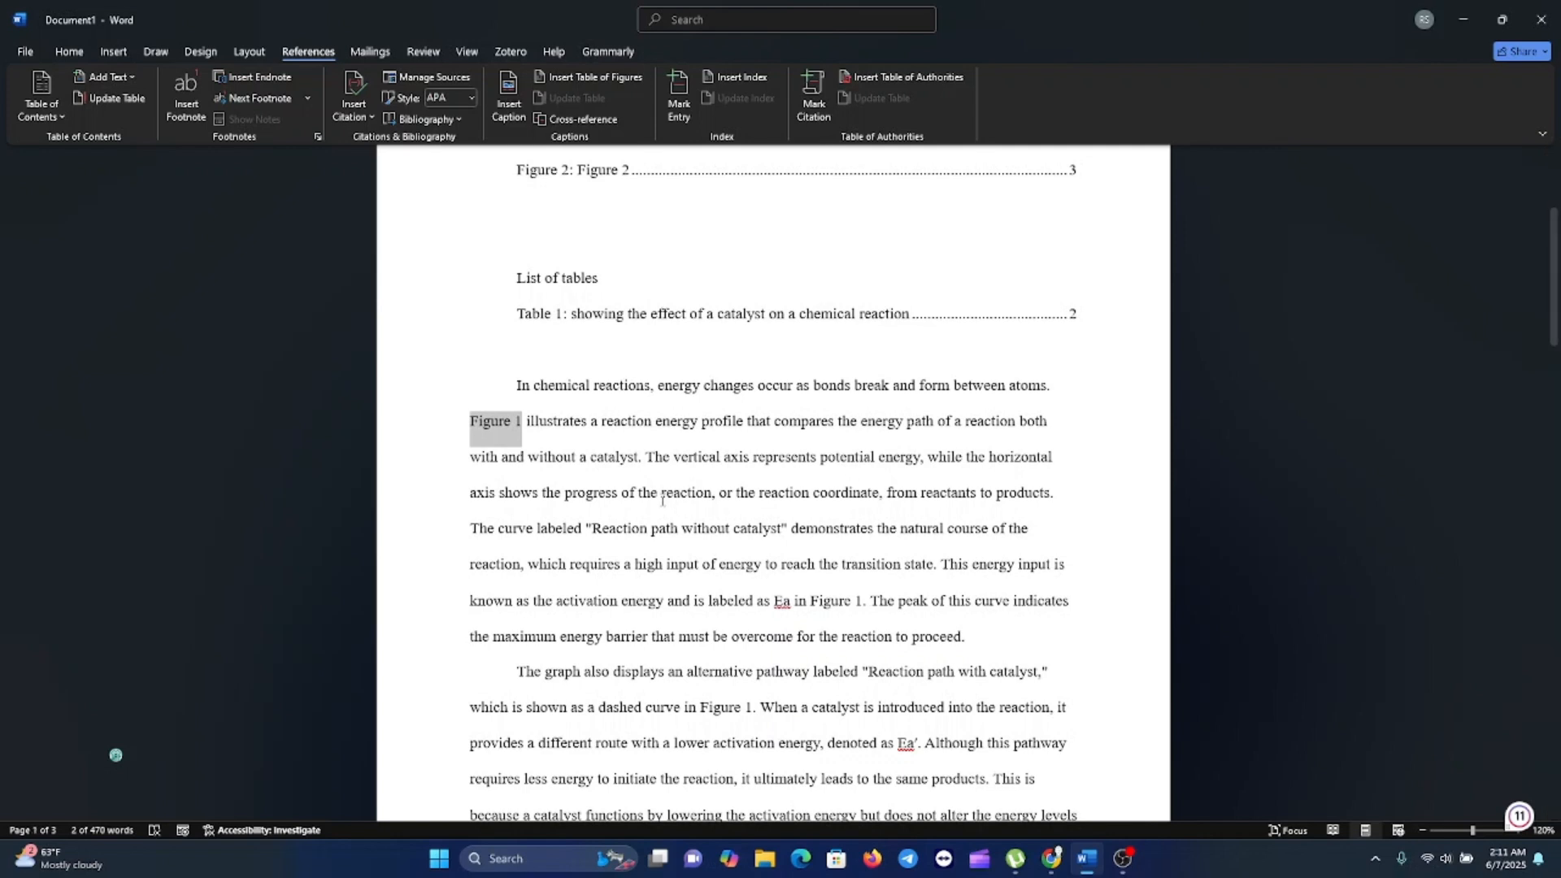
- Replace the typed "Figure 1" before "illustrates a reaction energy profile" with a hyperlinked Figure 1 cross-reference showing only label and number
click(521, 425)
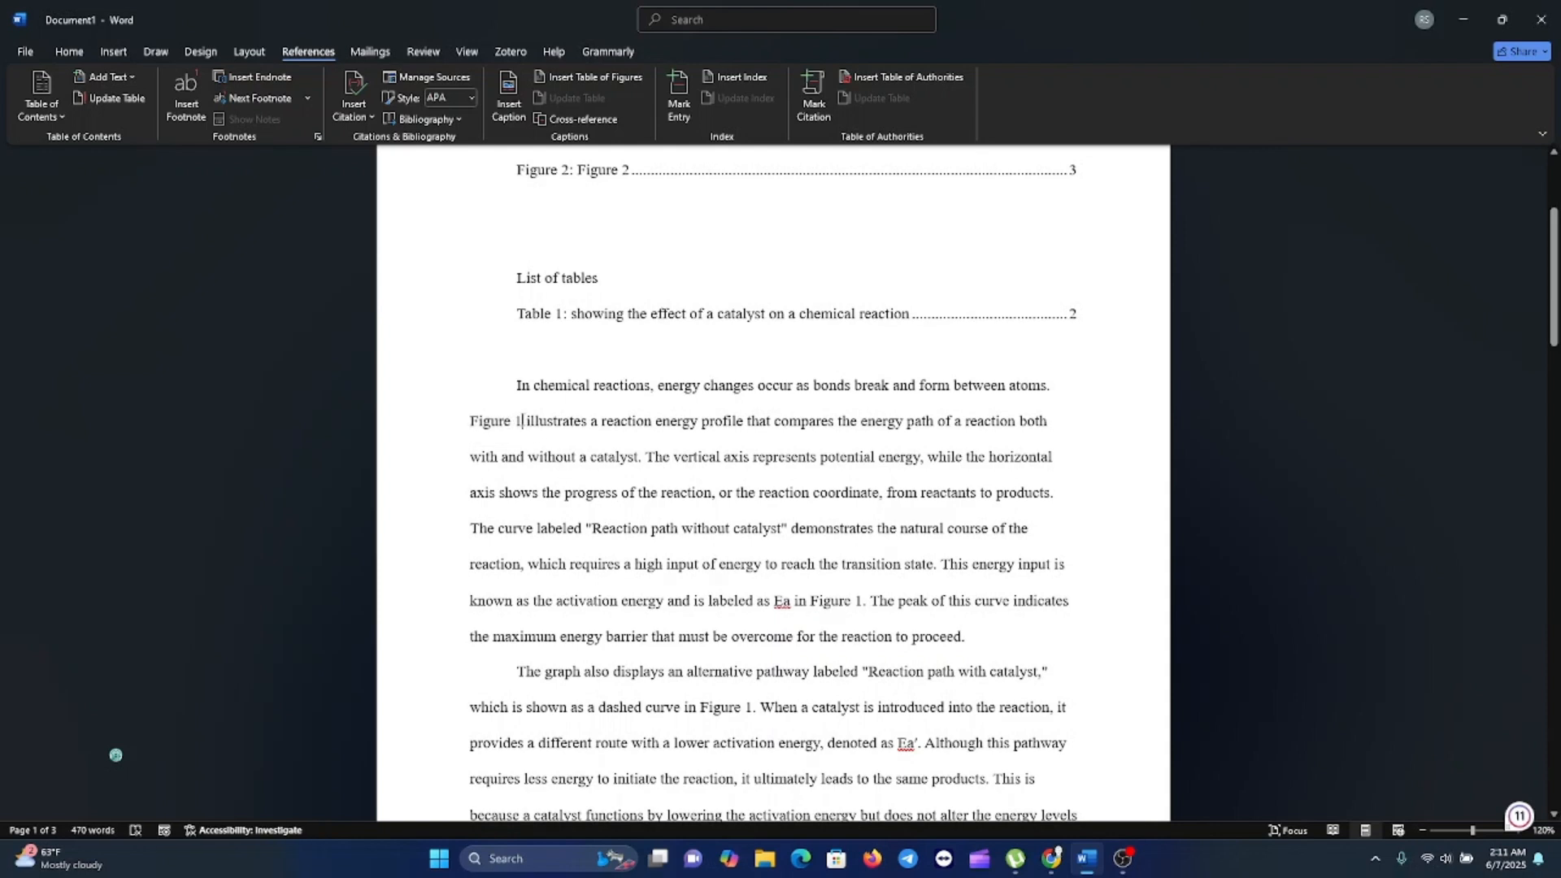
drag(521, 424, 471, 423)
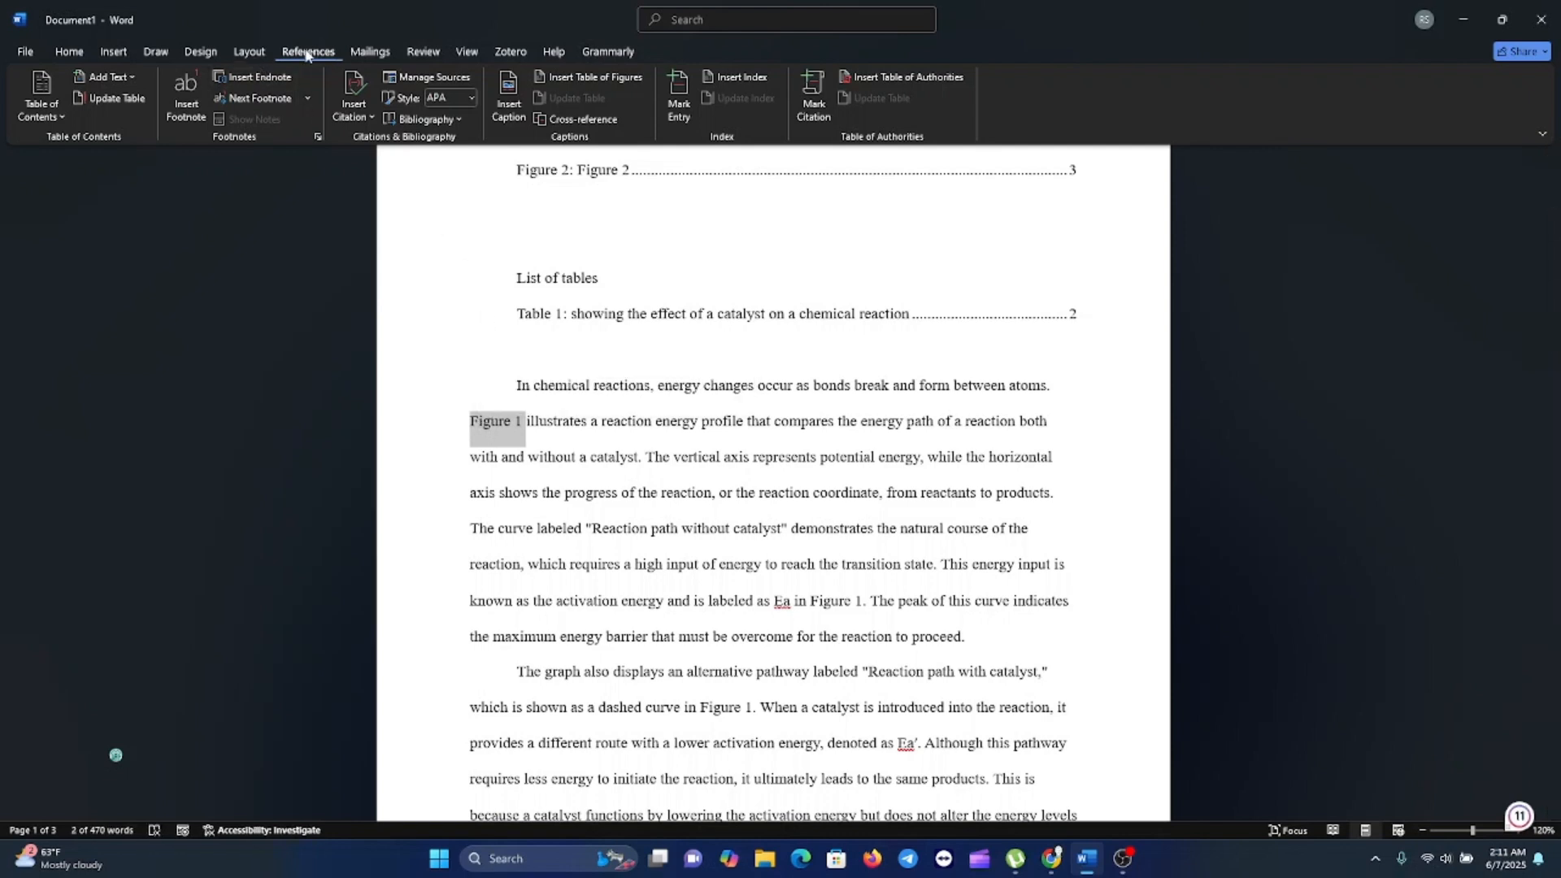
click(575, 120)
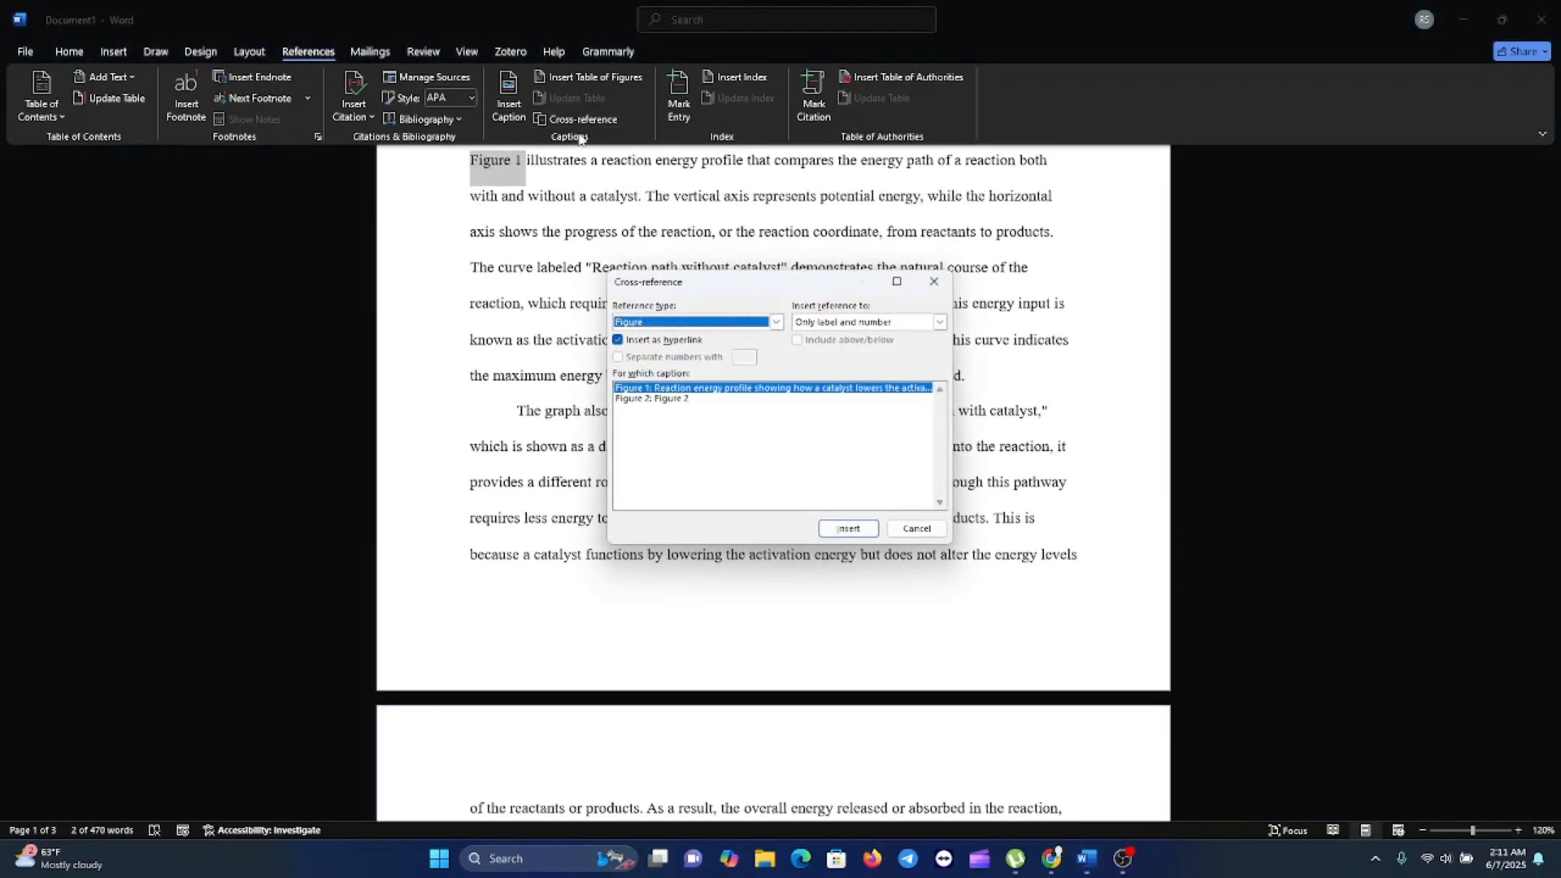
click(776, 324)
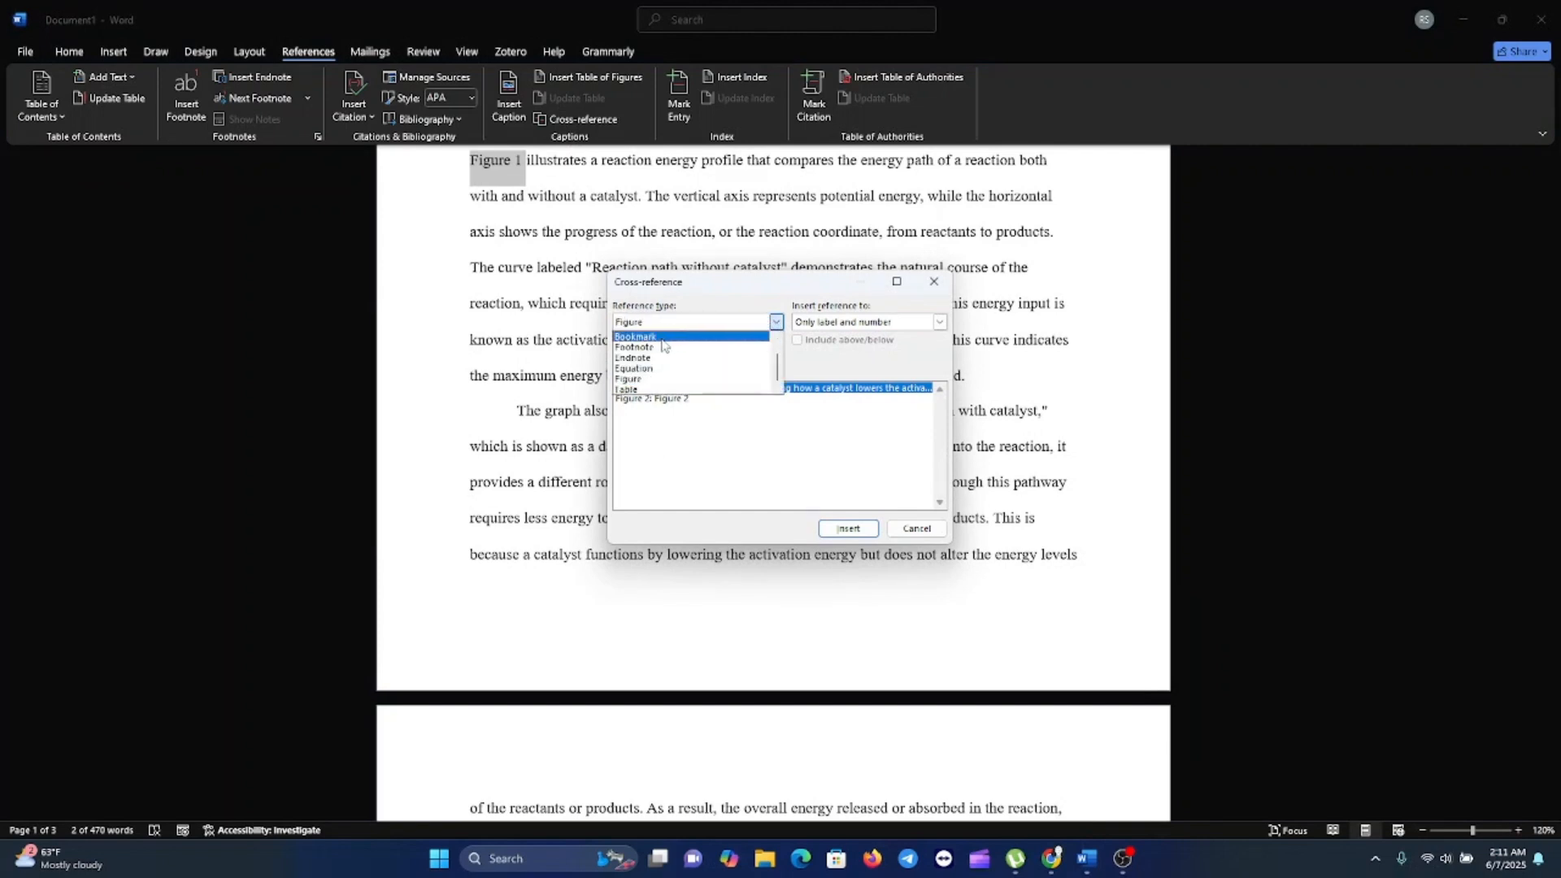
click(646, 379)
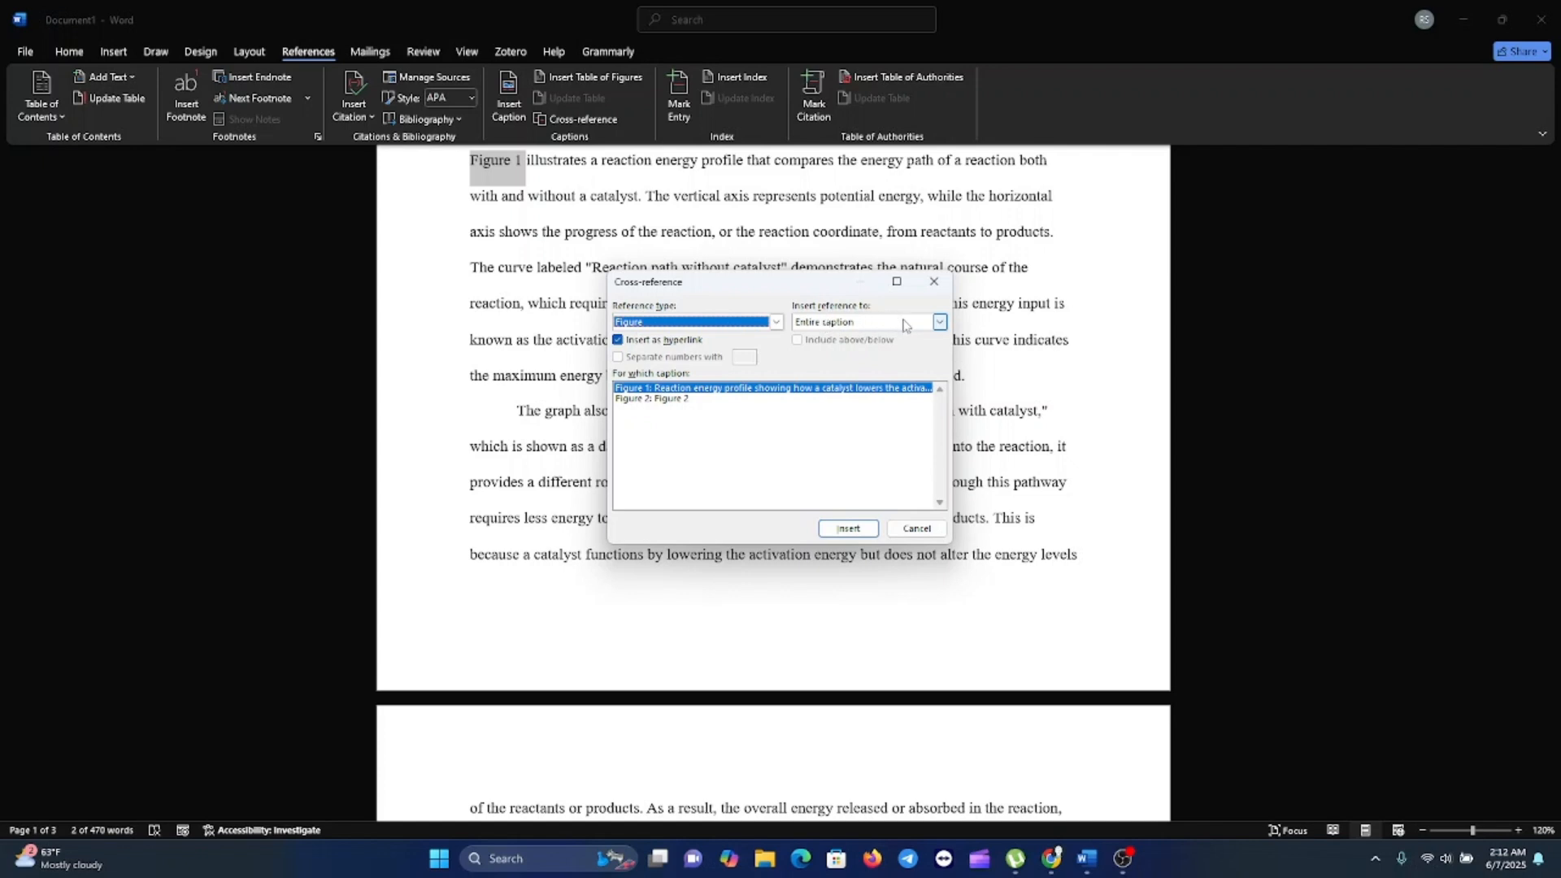
click(942, 322)
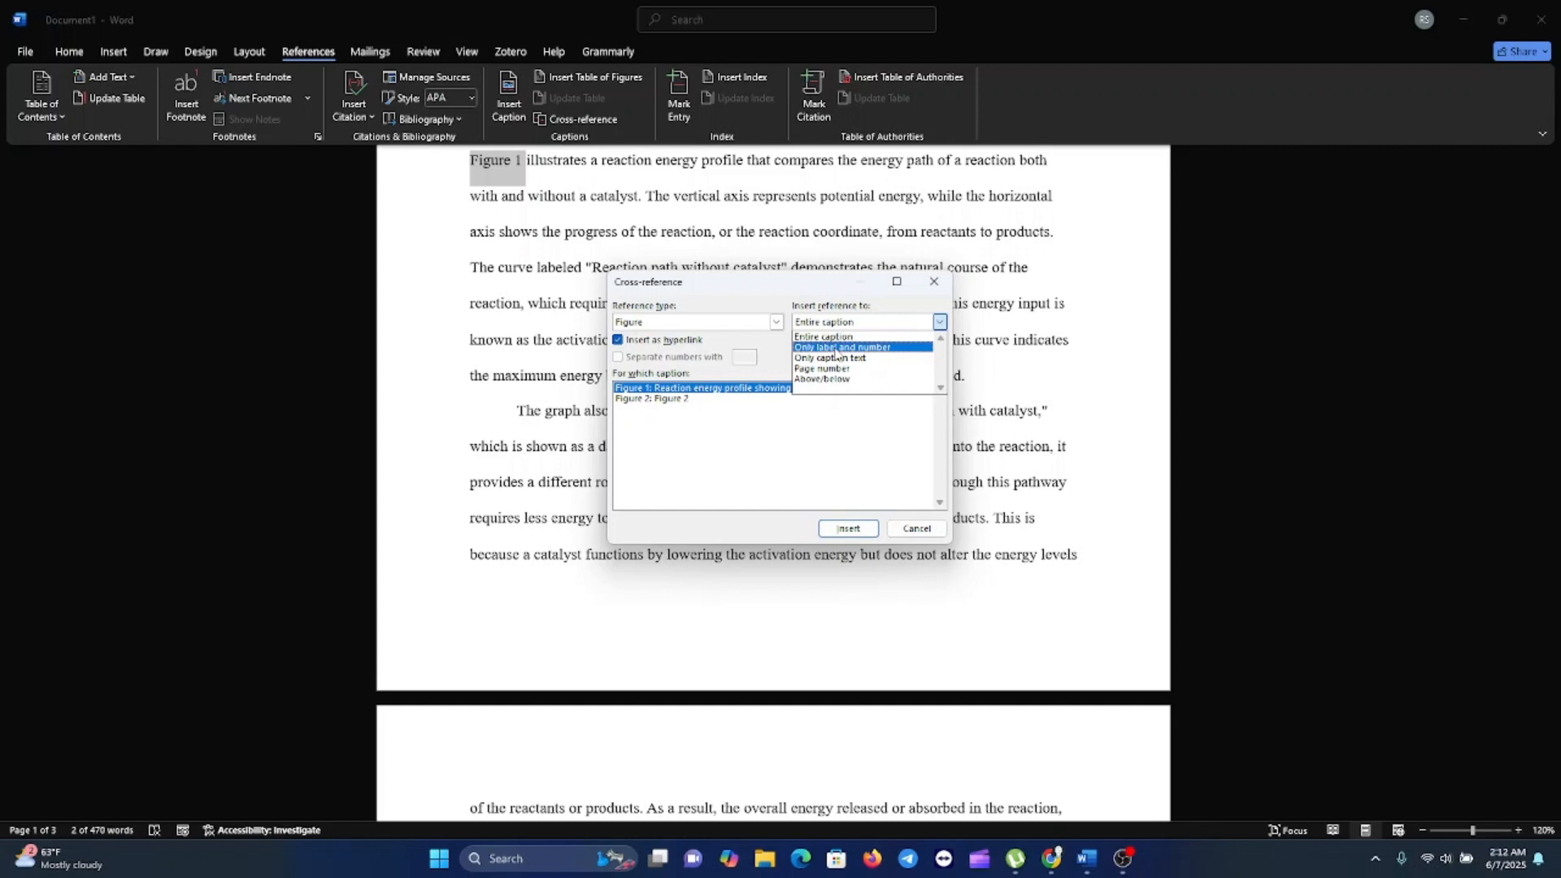
click(835, 349)
click(848, 529)
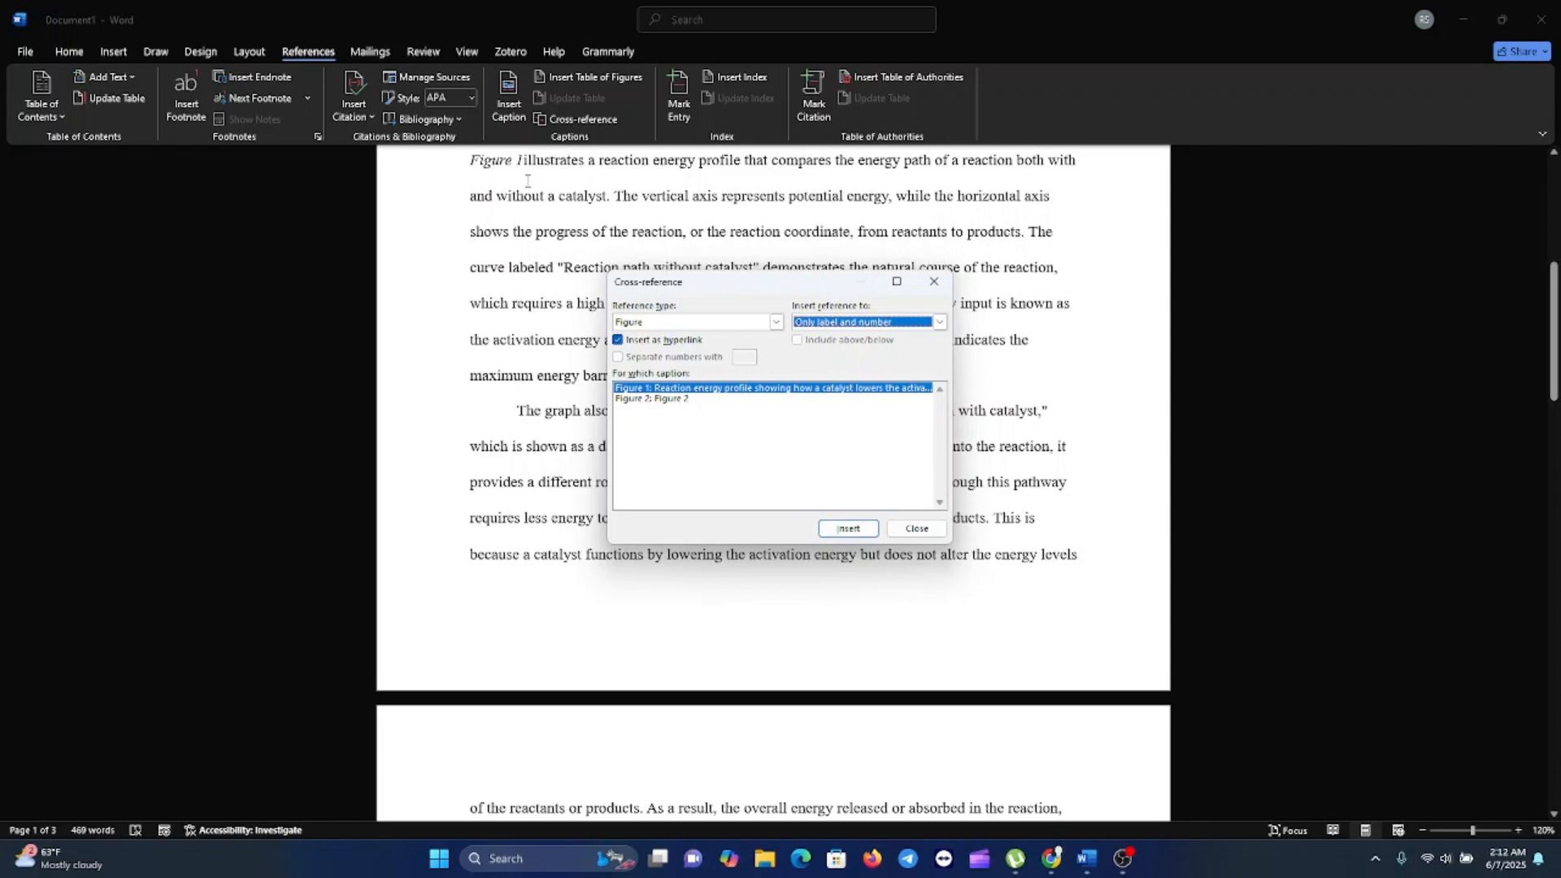
scroll(550, 198, up, 1)
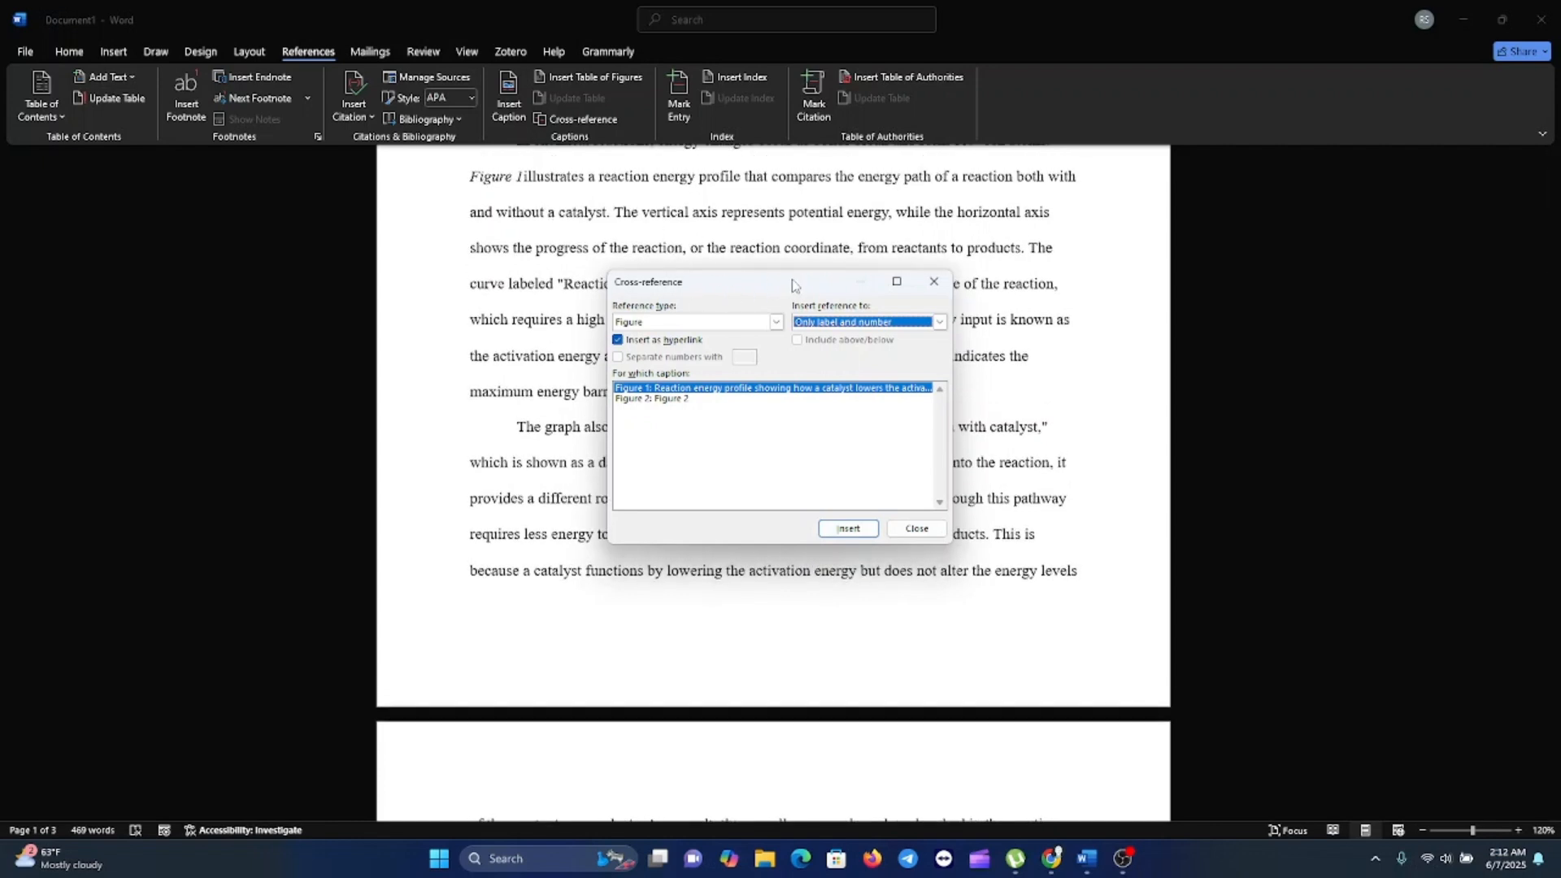
click(917, 530)
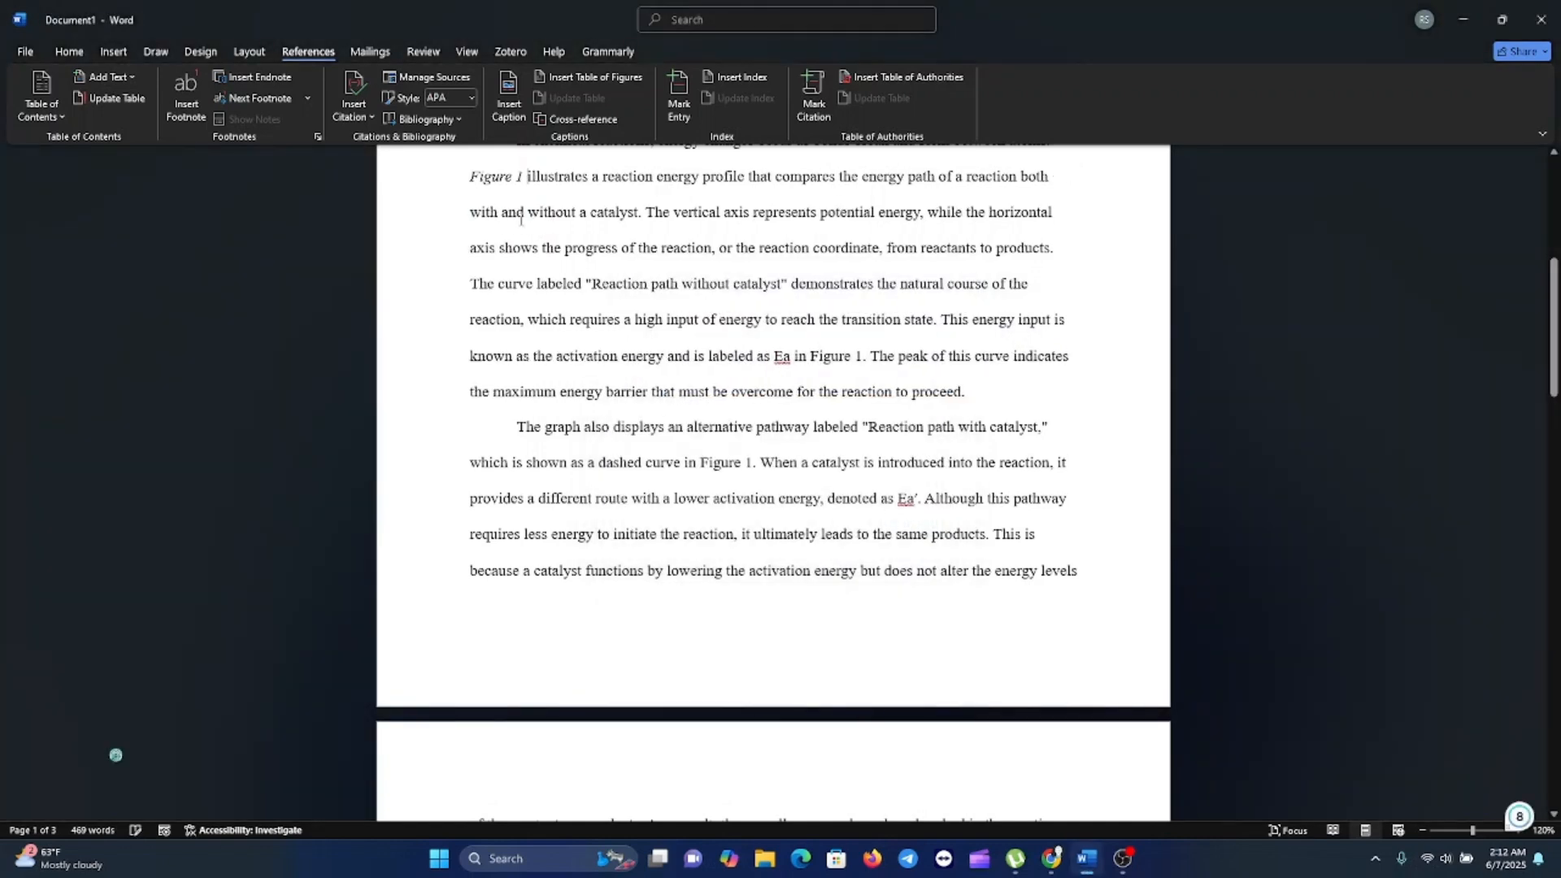
- Remove the italics from the inserted Figure 1 cross-reference and make it bold
drag(471, 179, 537, 181)
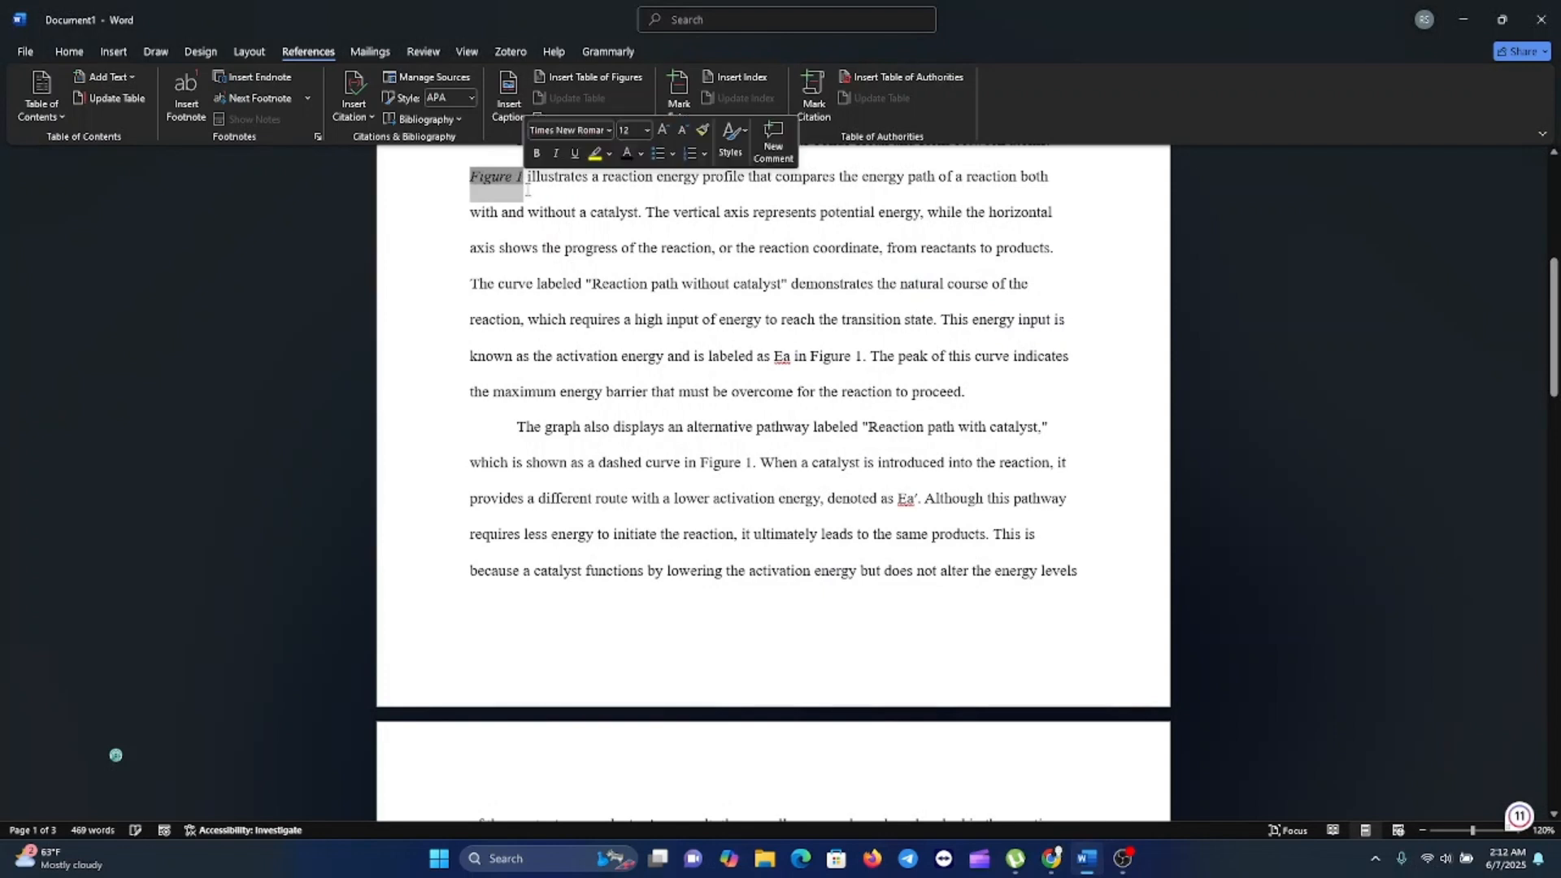
click(556, 154)
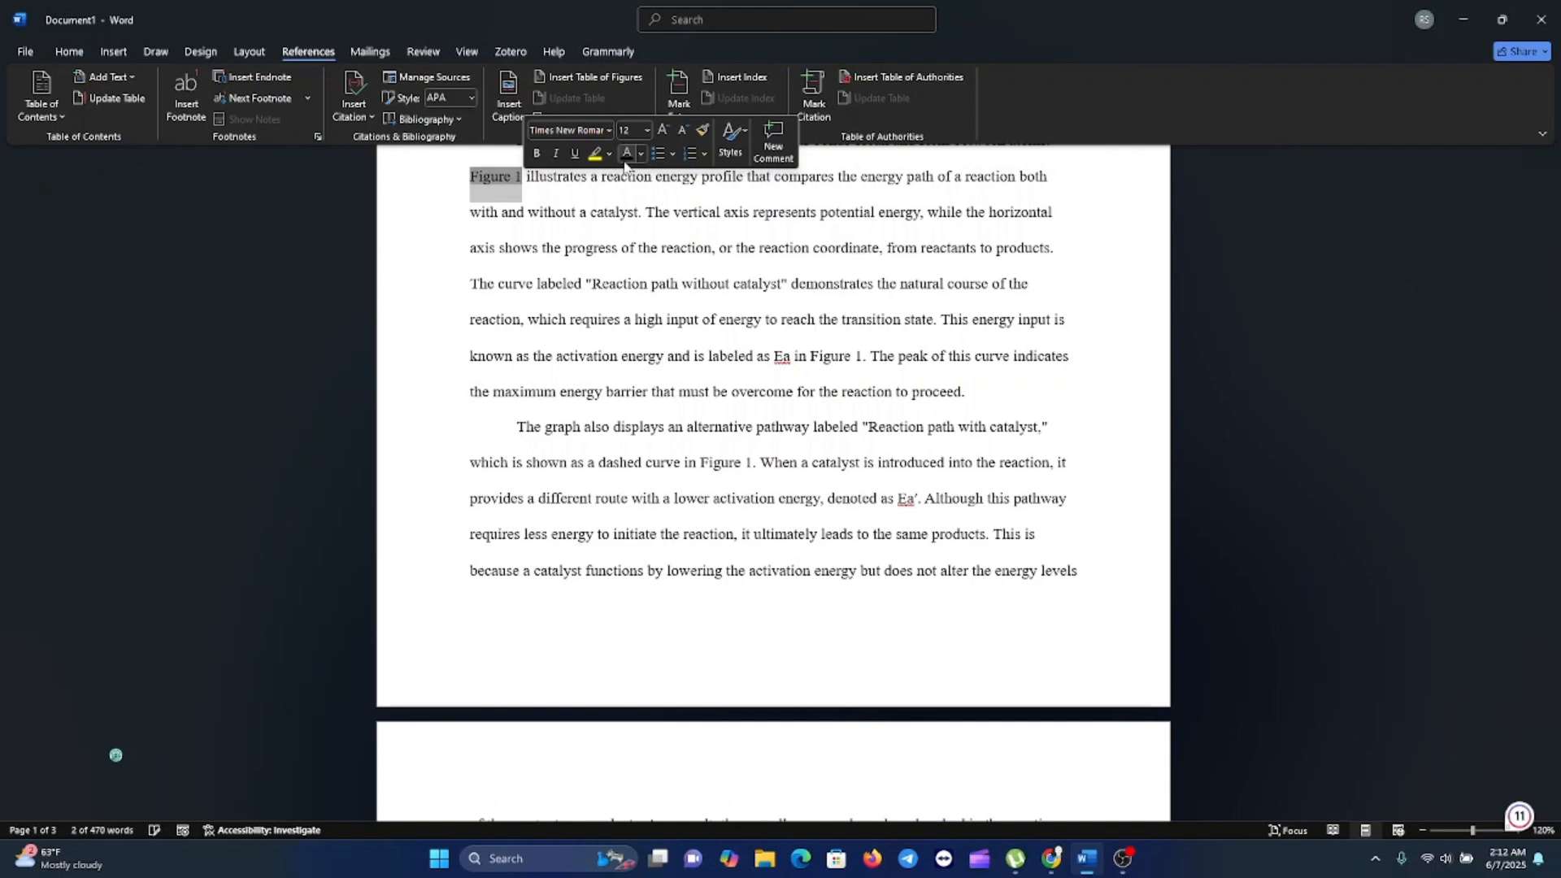
click(537, 154)
- Shorten the bold cross-reference's label from "Figure" to "Fig" in front of the number
click(522, 196)
key(BackSpace)
key(BackSpace)
key(BackSpace)
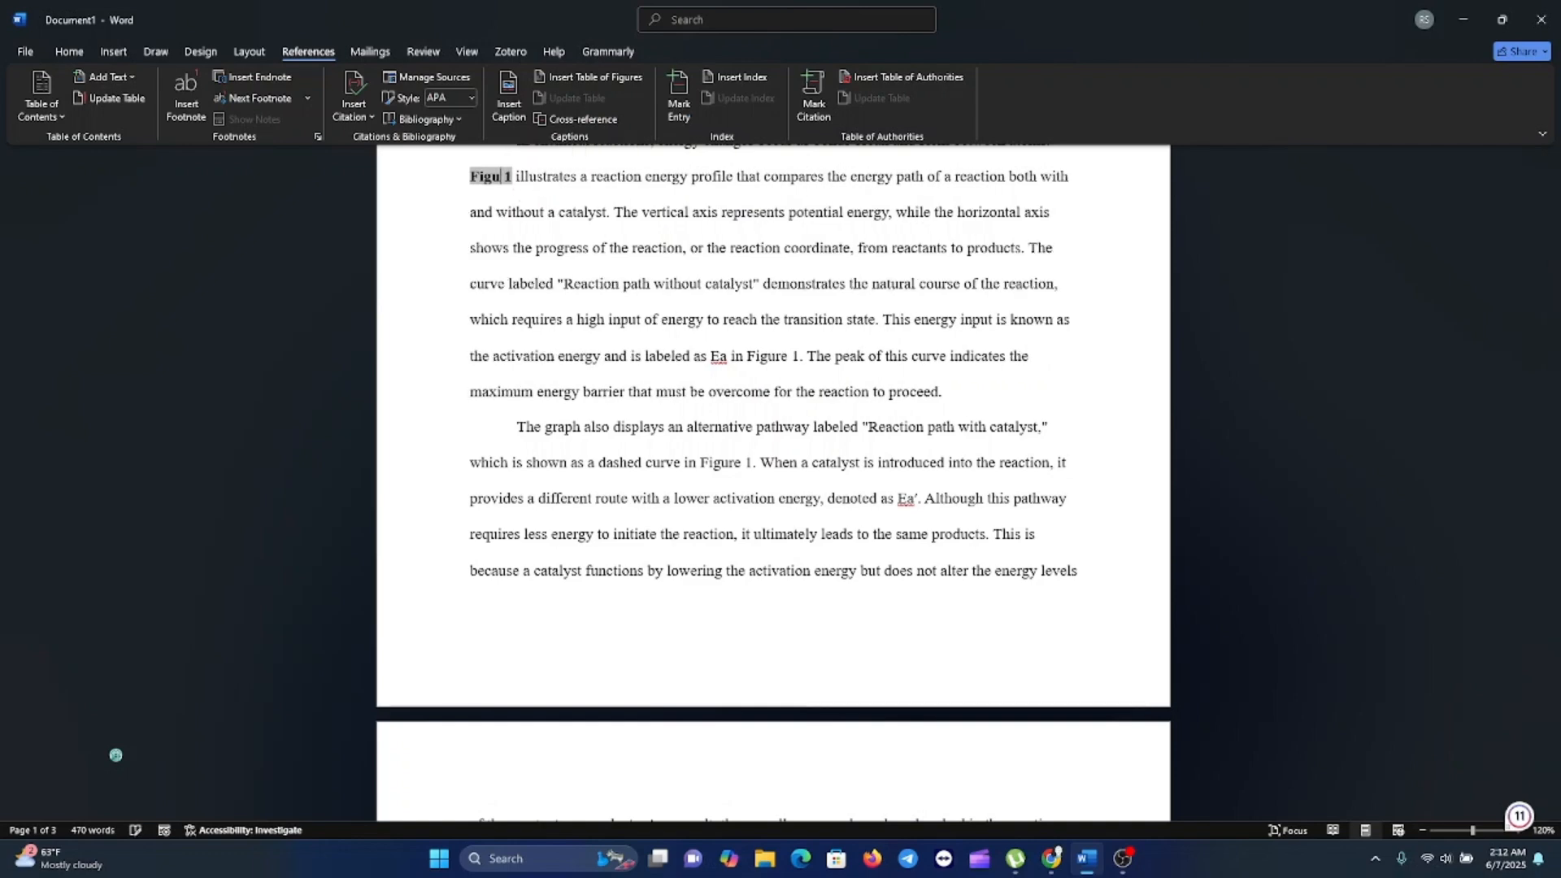
- Try replacing the typed "Figure 1" after "labeled as Ea in" with a cross-reference to the entire Figure 1 caption, and undo it
scroll(587, 315, up, 2)
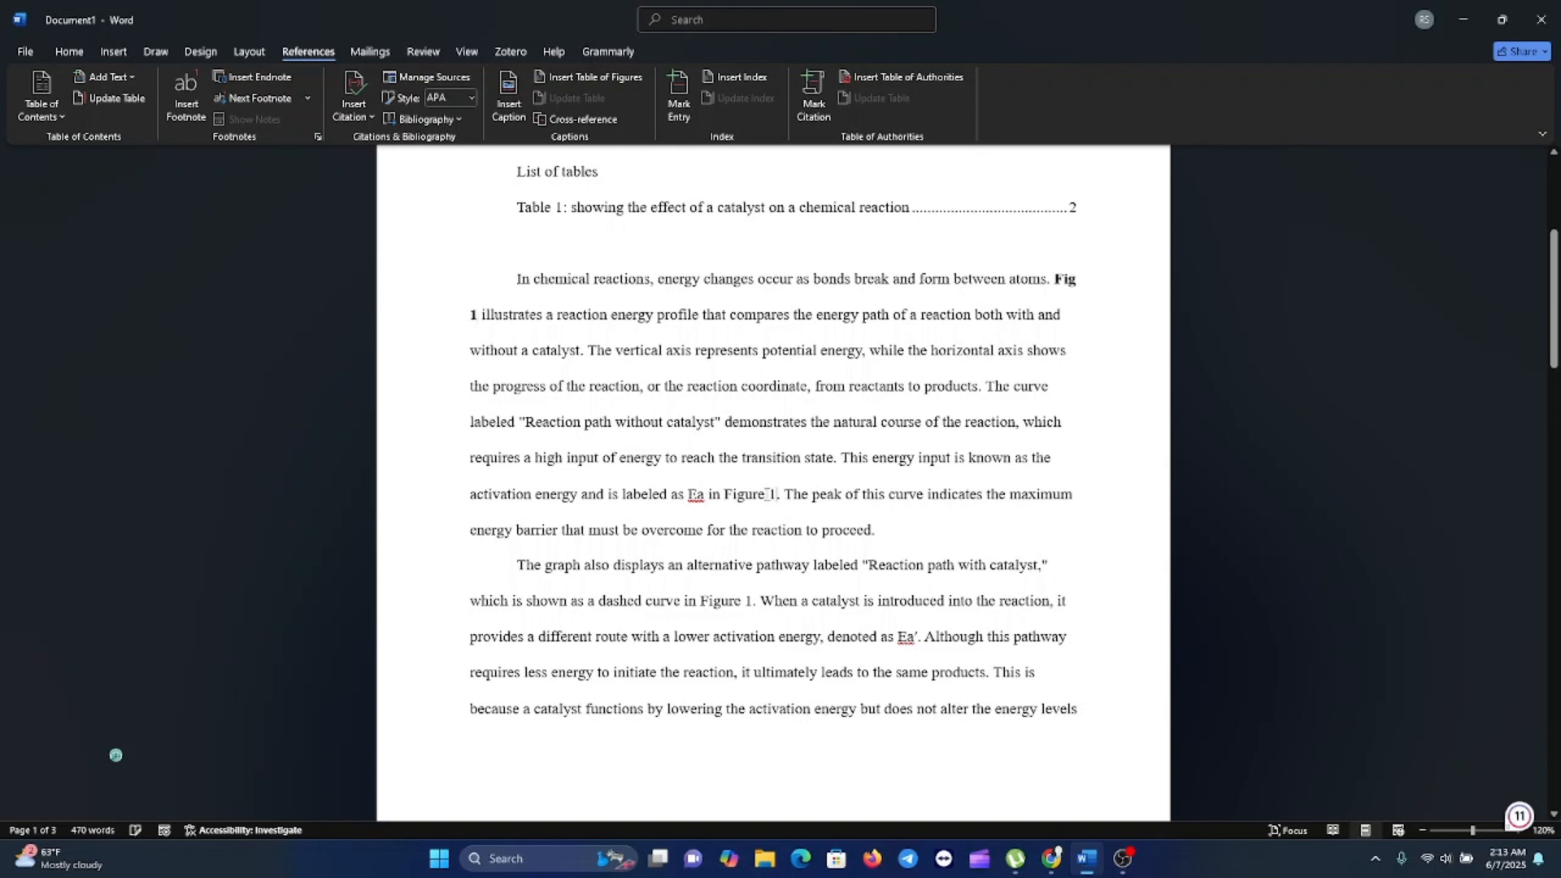
double_click(773, 494)
drag(726, 491, 777, 493)
click(581, 119)
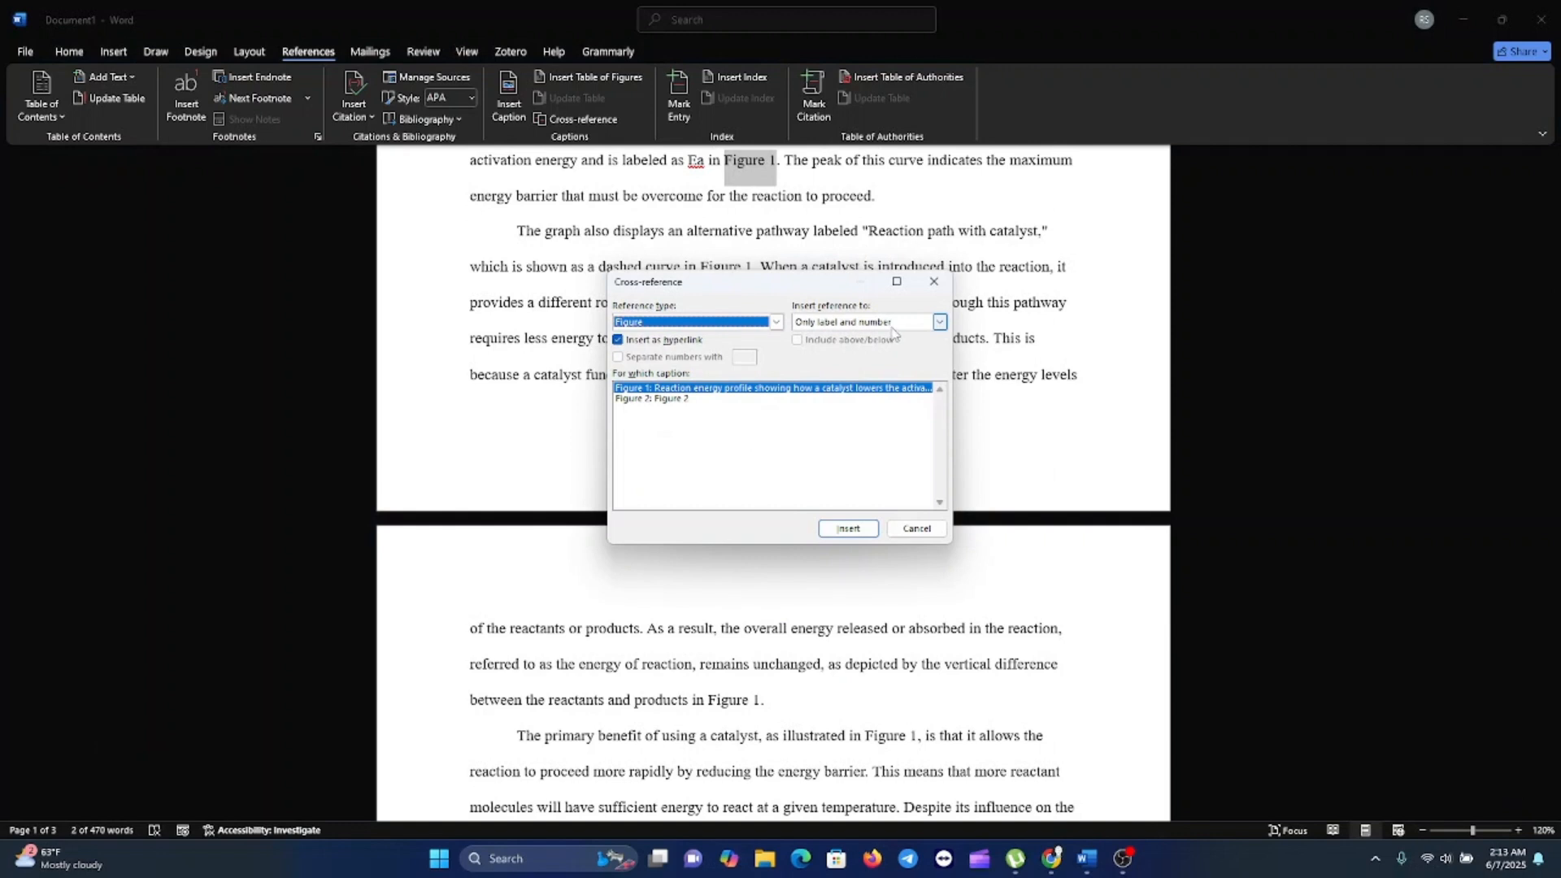
click(940, 322)
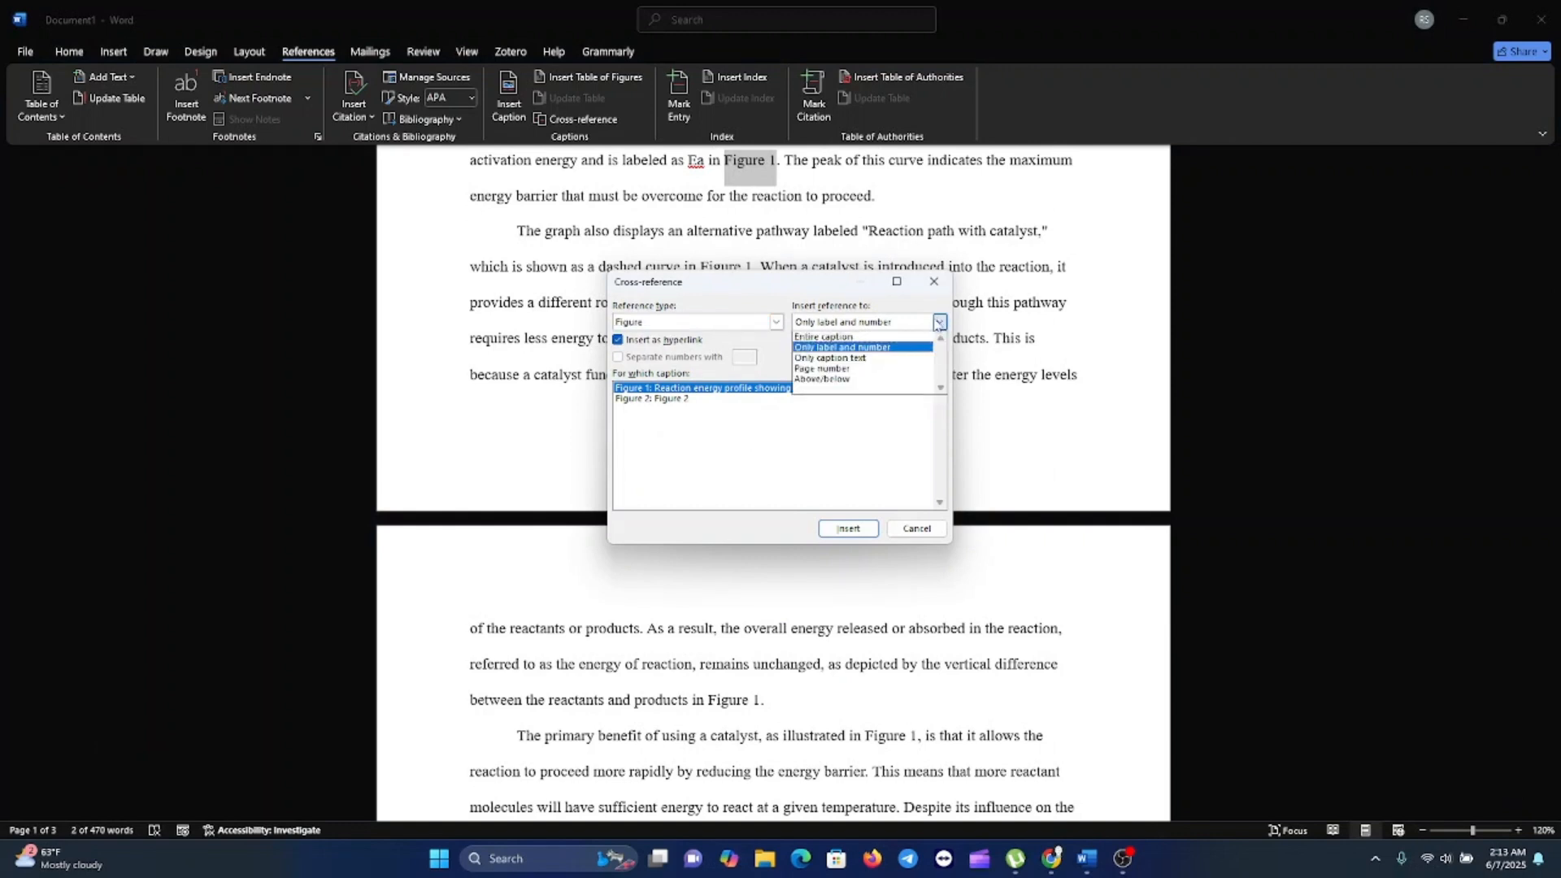
click(876, 337)
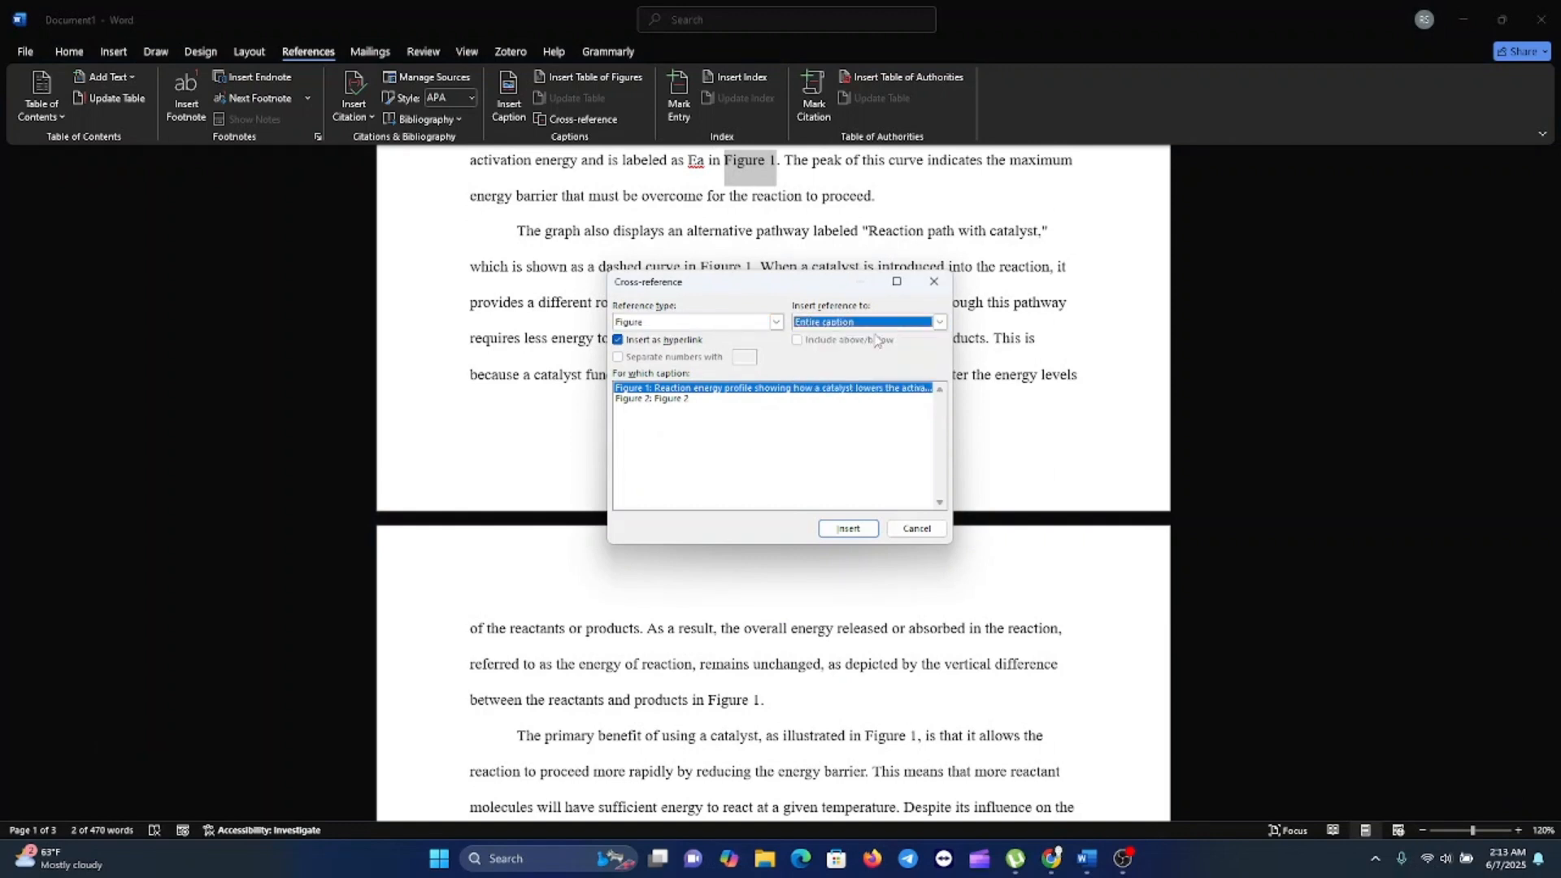
click(847, 528)
drag(817, 288, 955, 385)
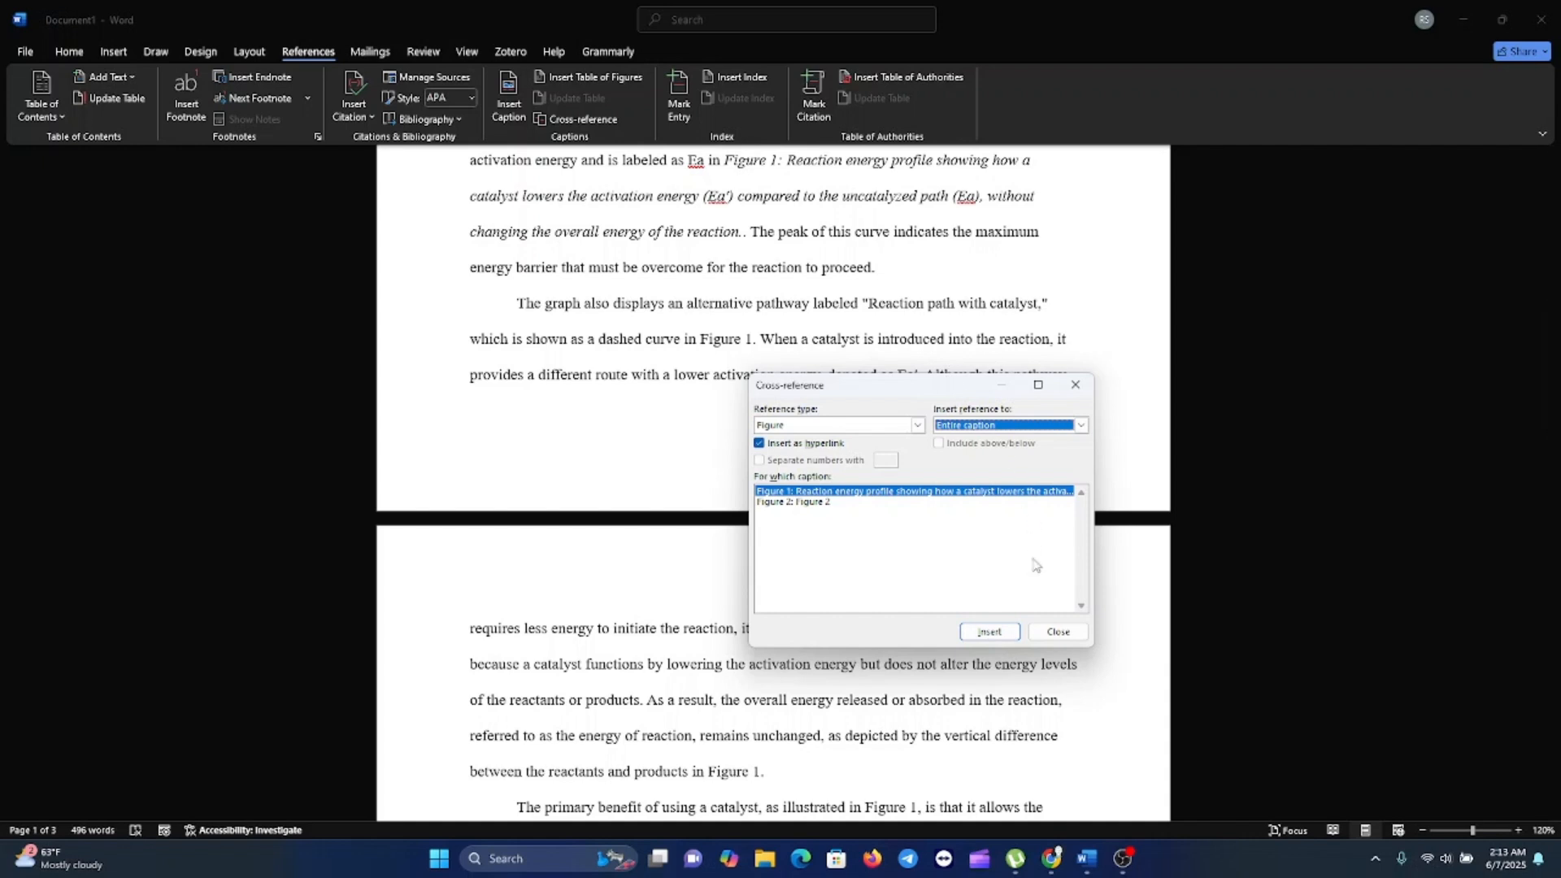
click(1058, 632)
text(.)
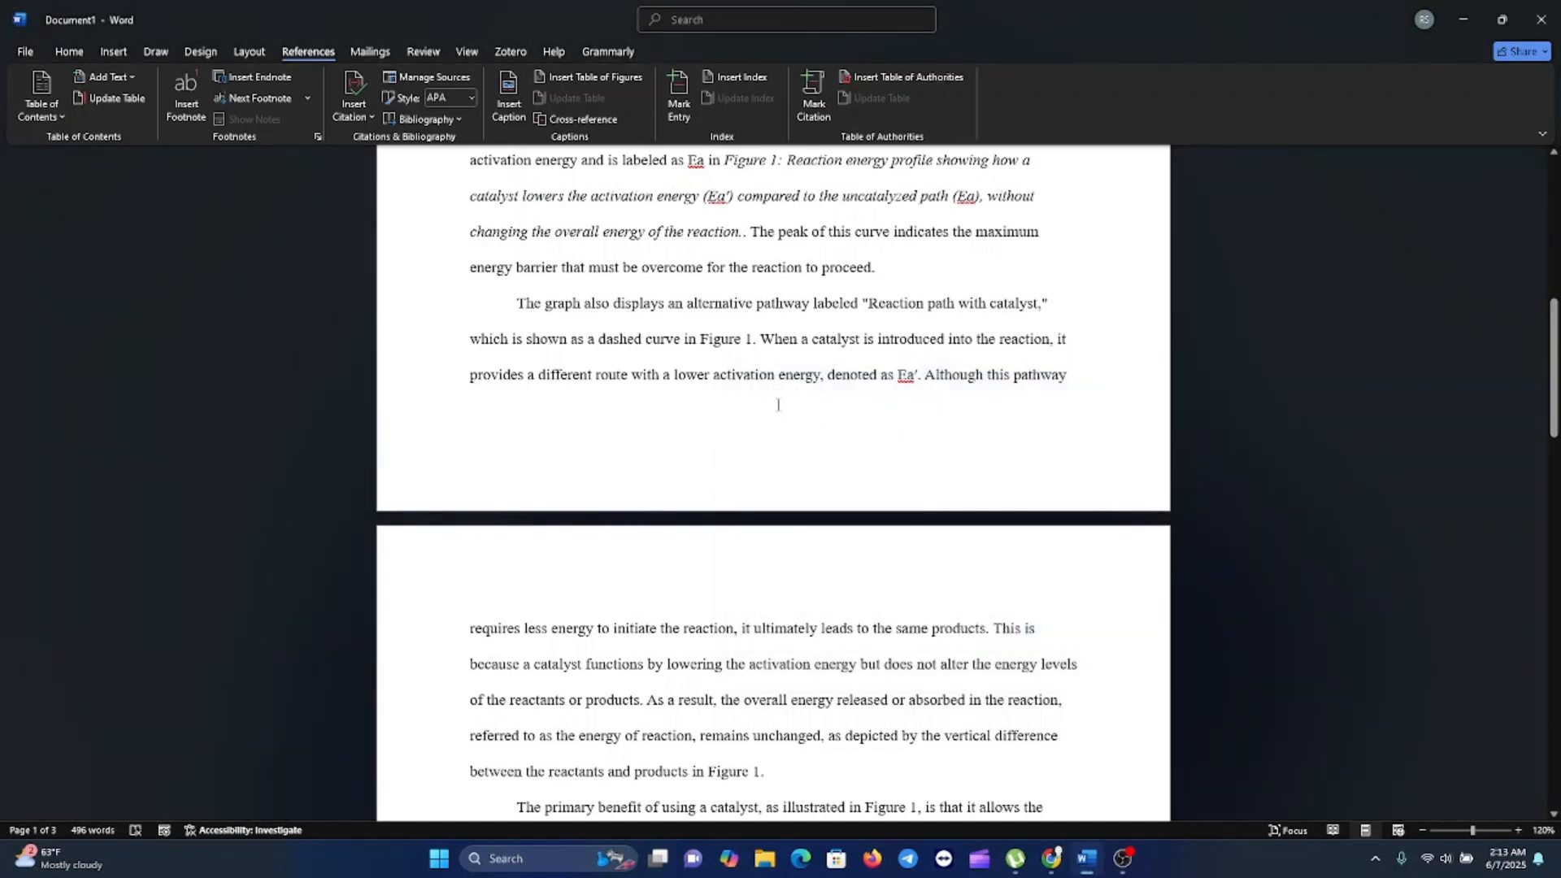
key(ctrl+z)
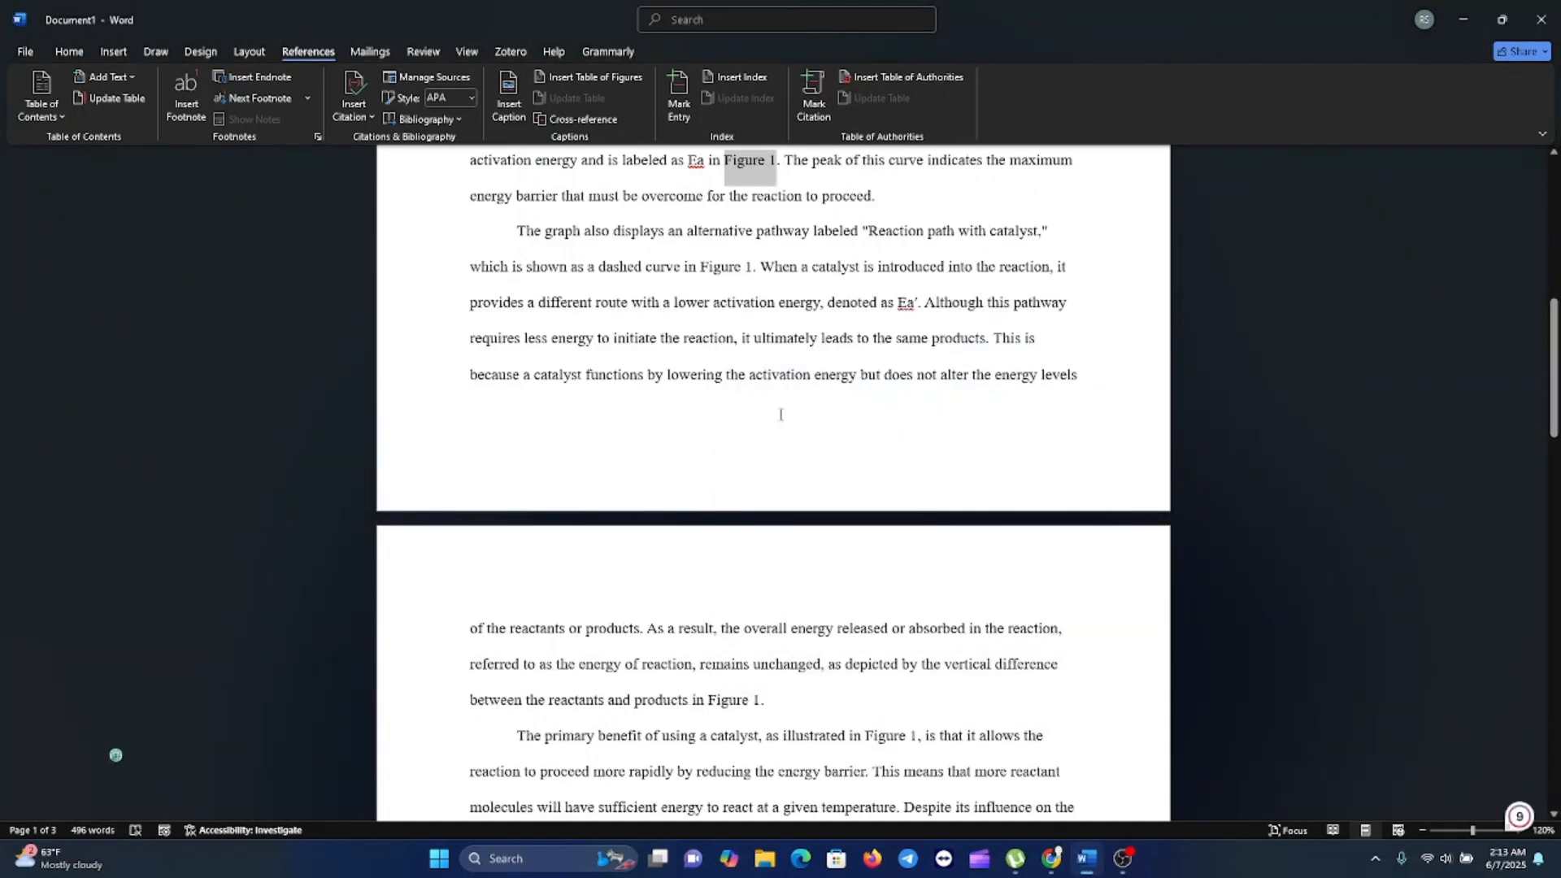
- Replace the selected "Figure 1" after "labeled as Ea in" with a cross-reference to the Figure 1 caption using only label and number
click(559, 119)
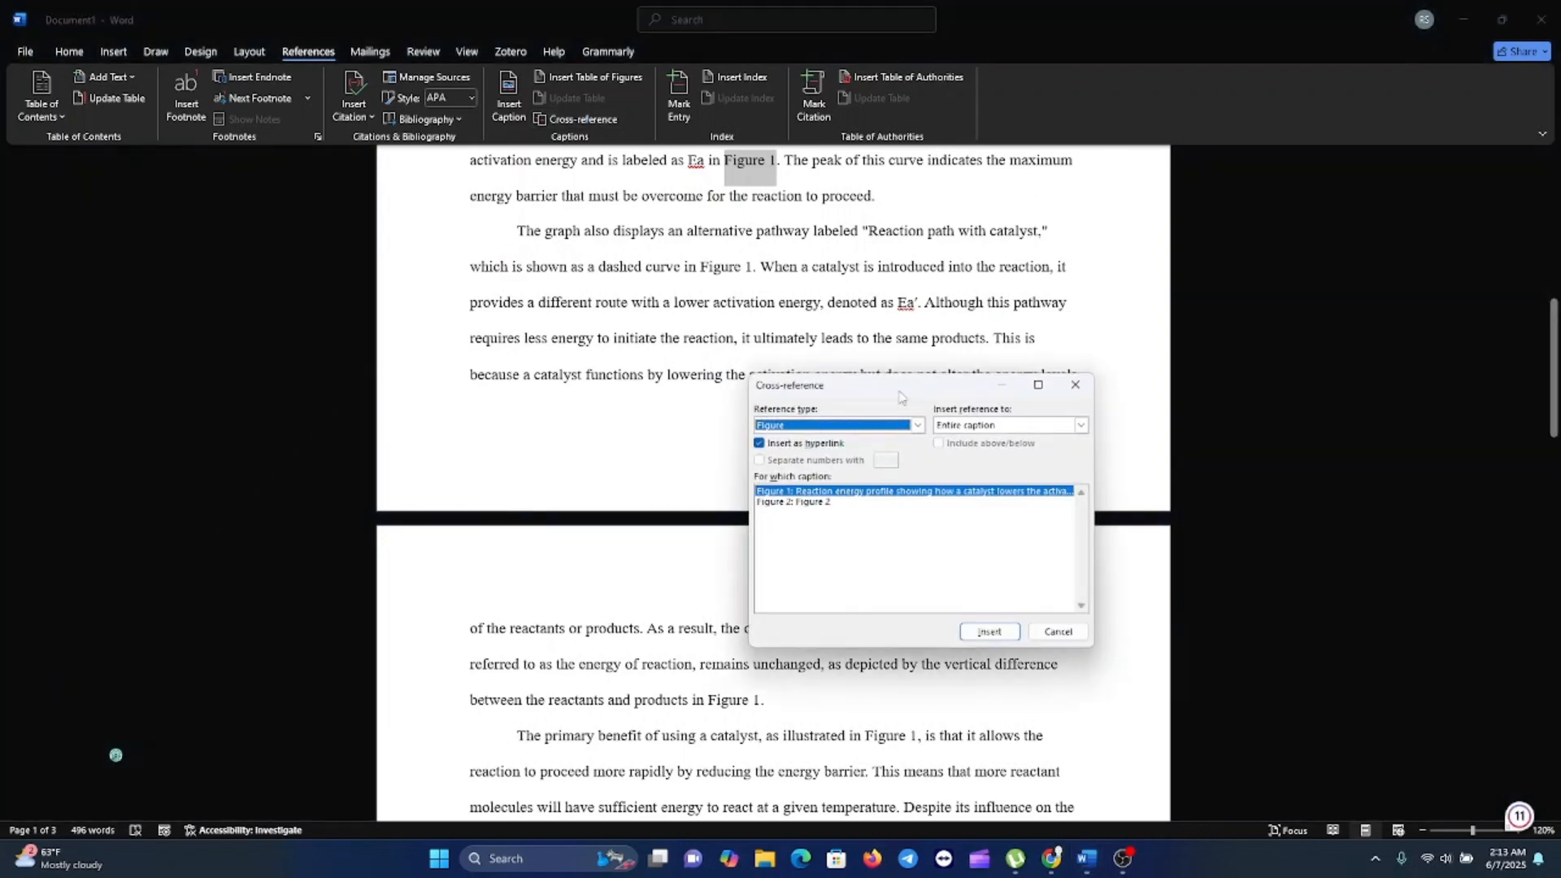
click(1081, 425)
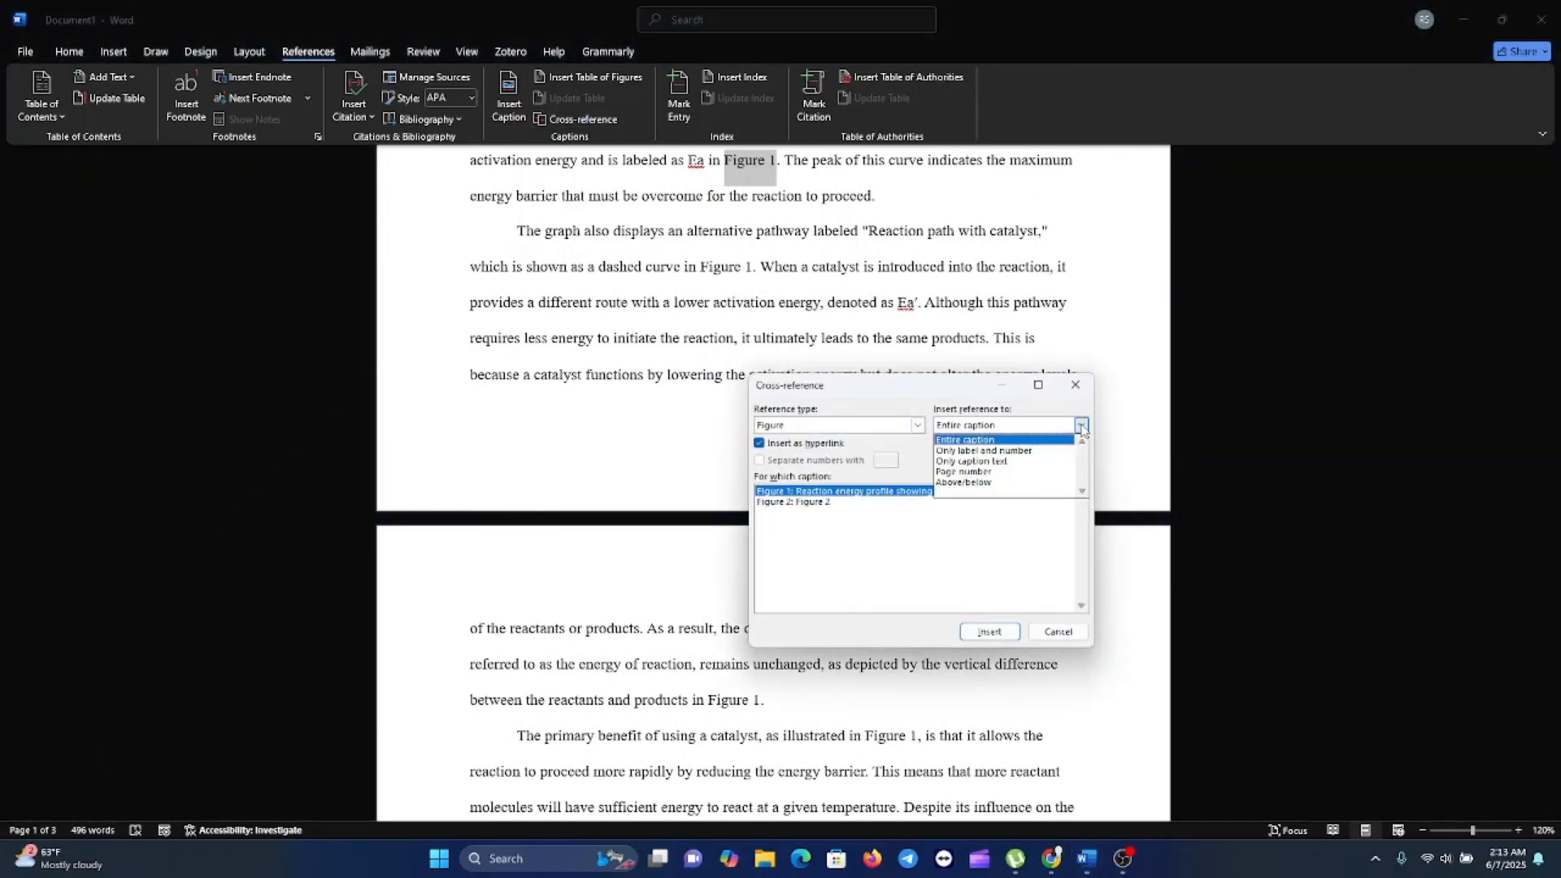
click(1009, 452)
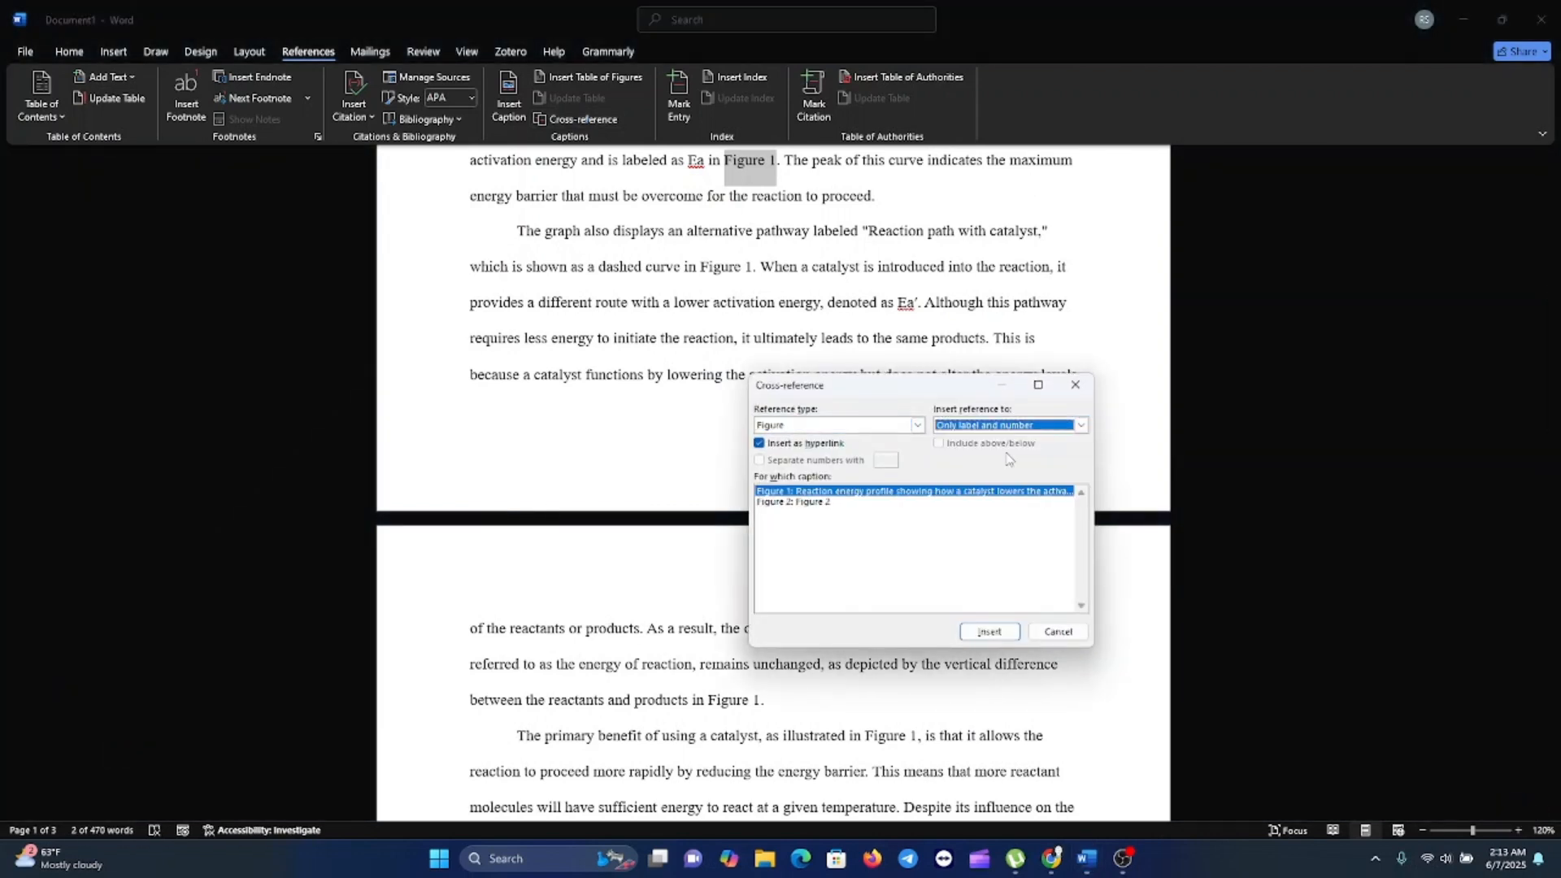
click(989, 633)
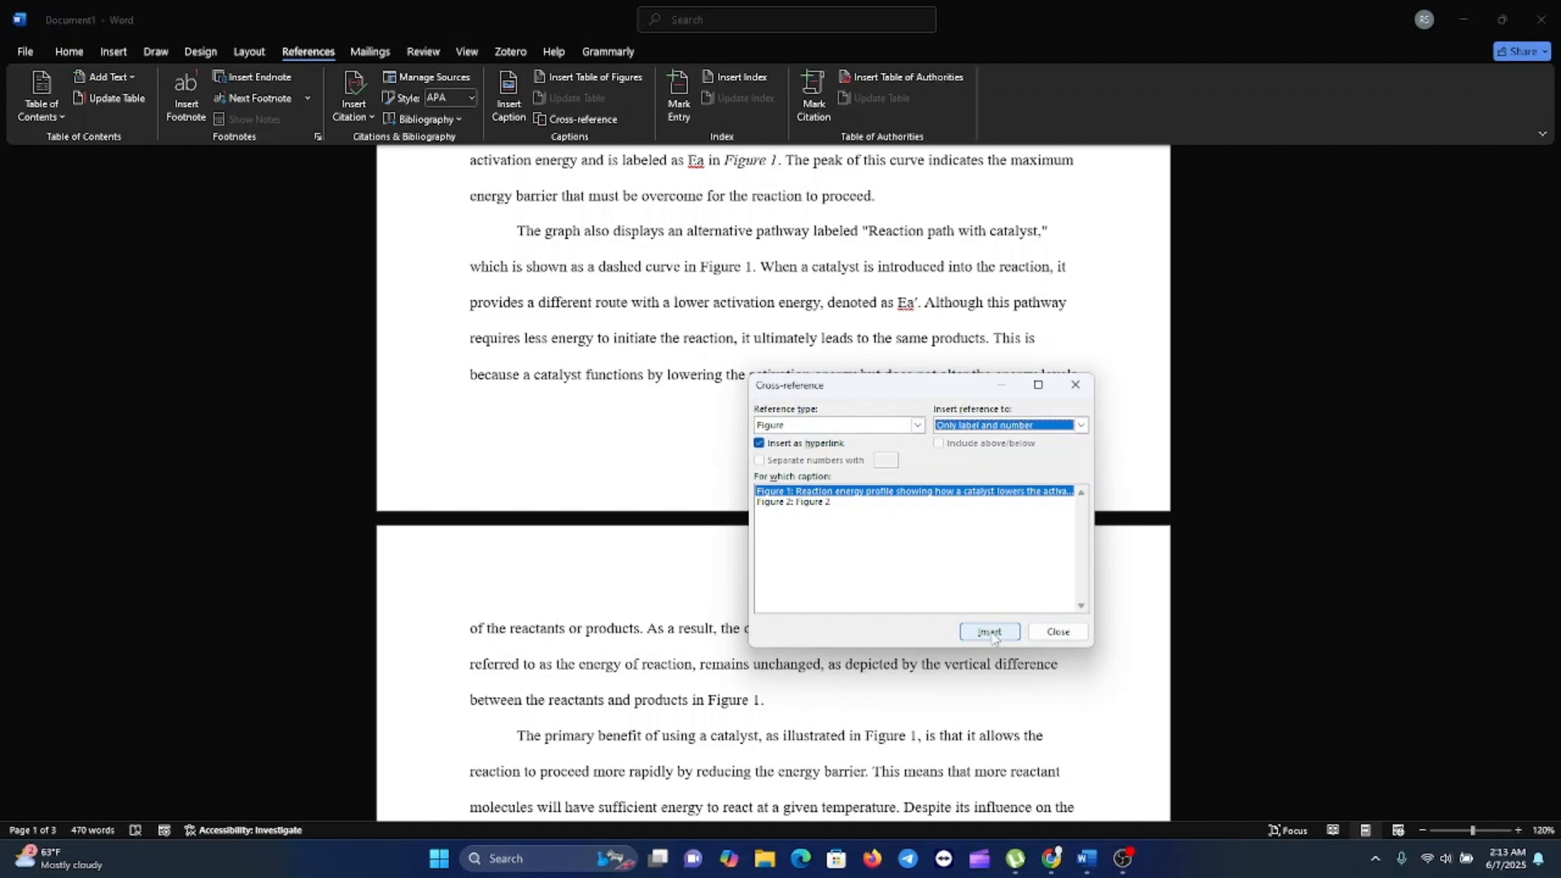
click(1058, 631)
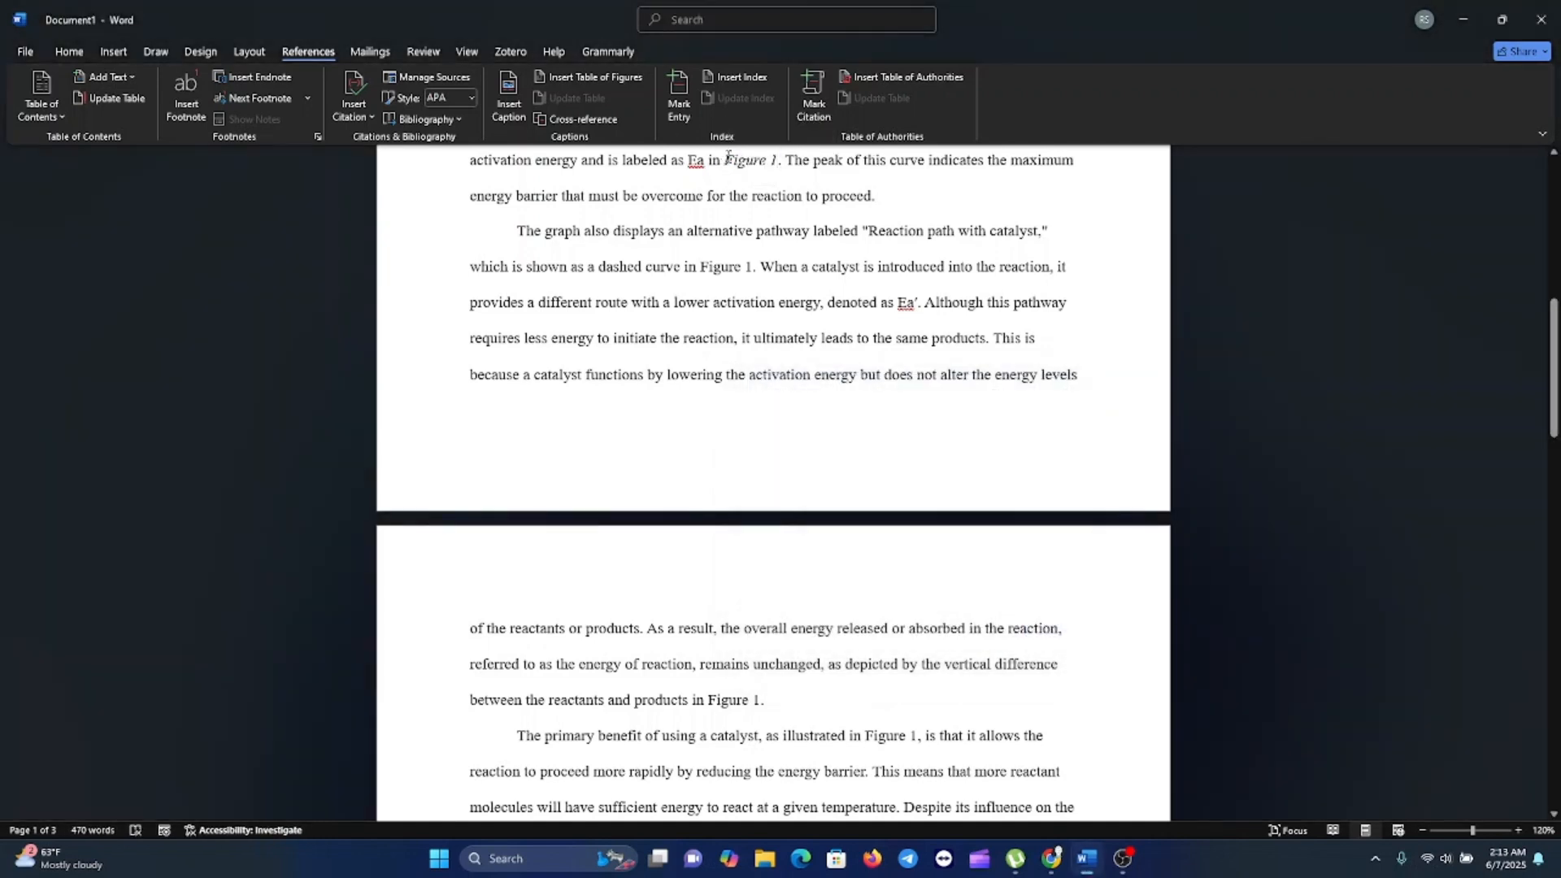
drag(725, 165, 773, 175)
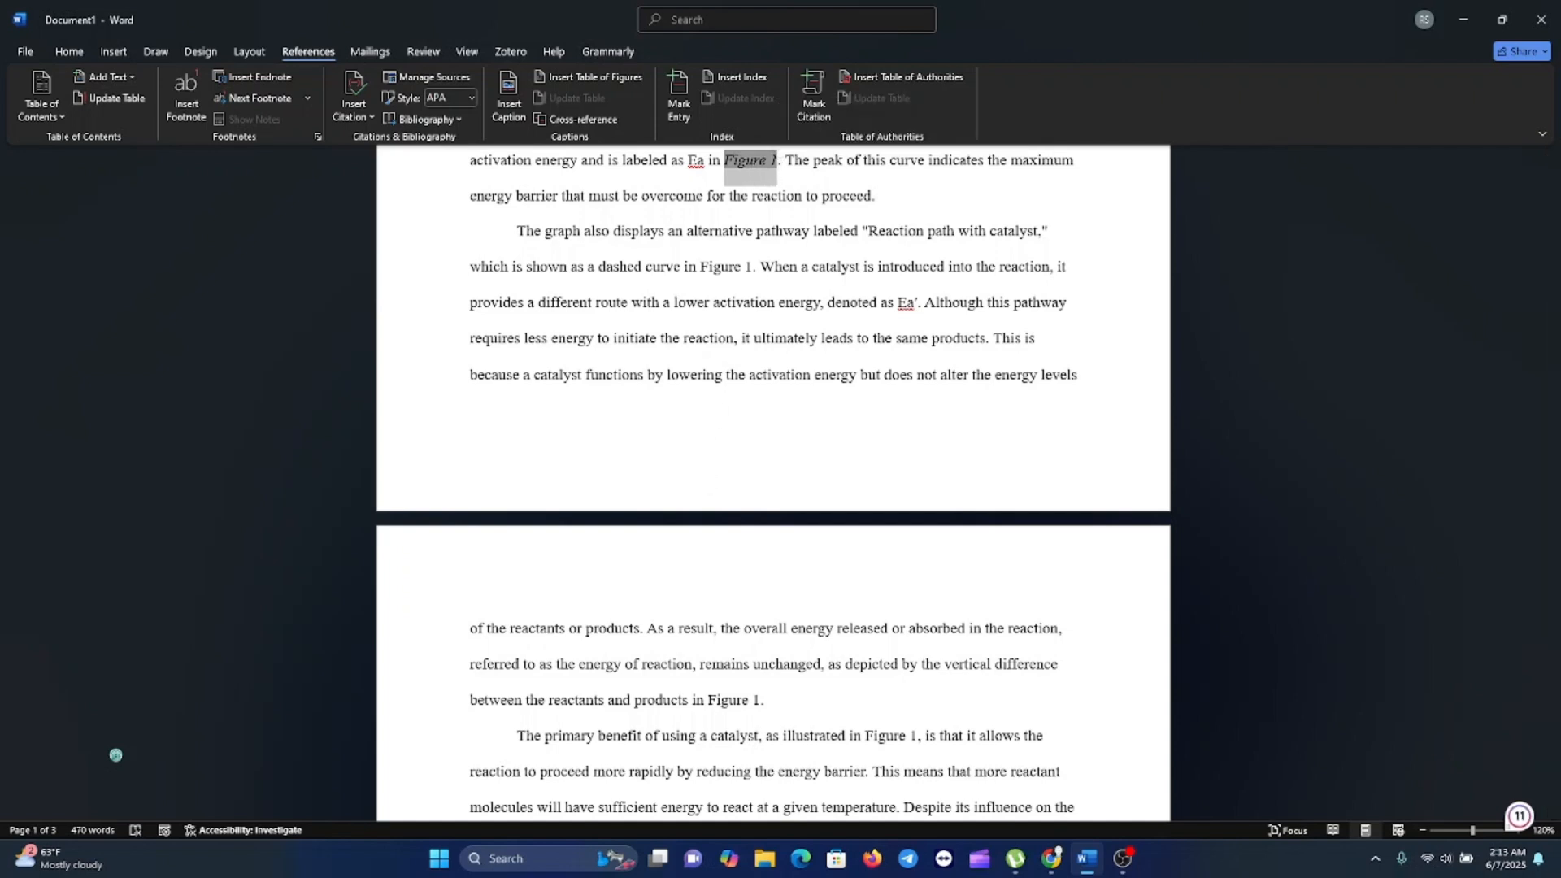
key(alt+Tab)
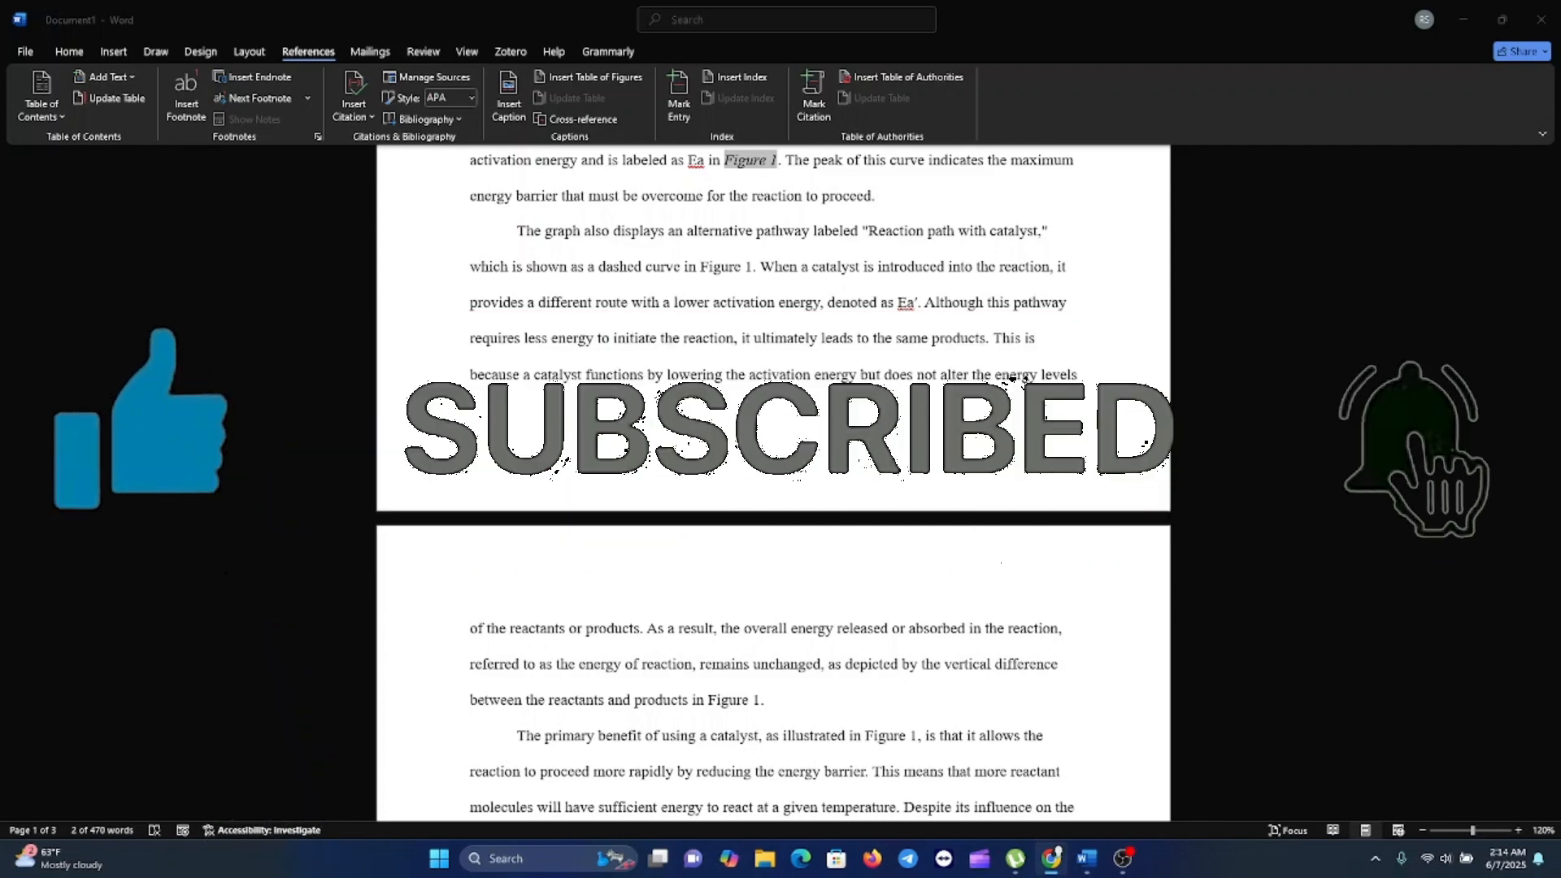
key(alt+Tab)
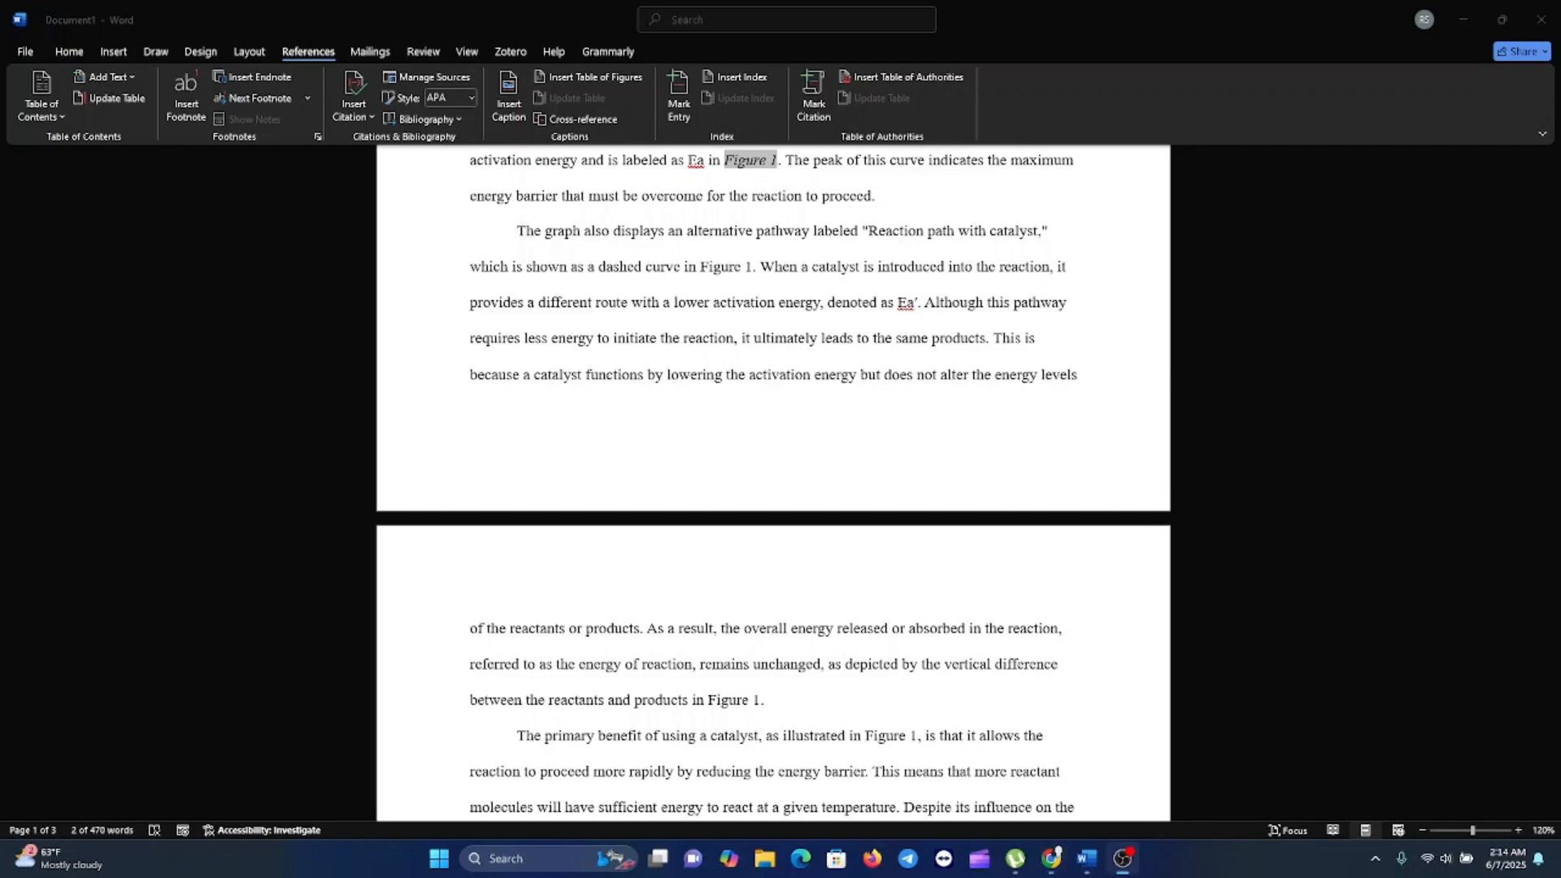